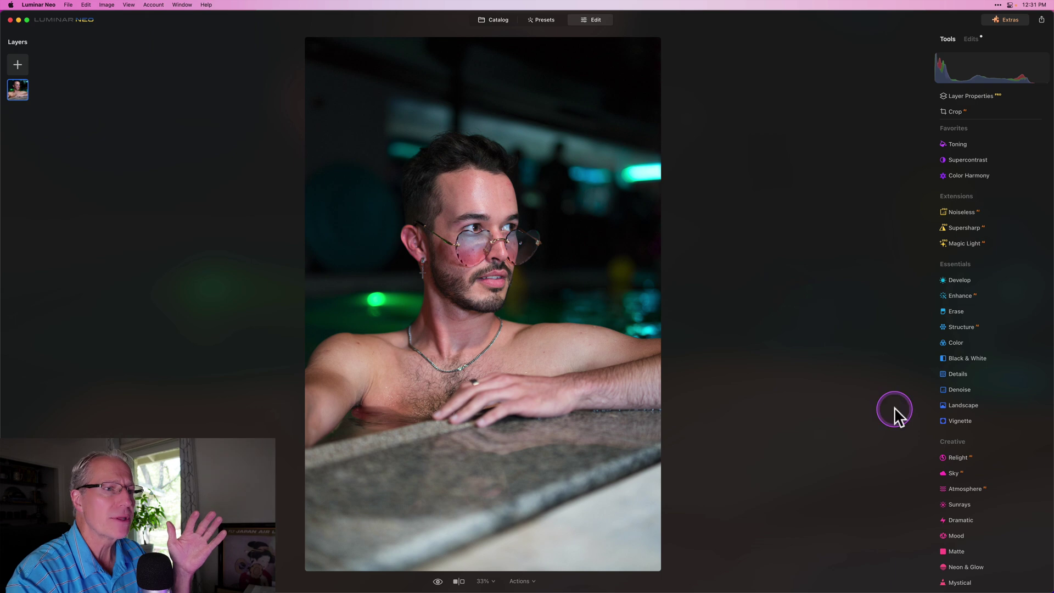
Open the Neon & Glow tool from the Creative tools list for the portrait
scroll(976, 469, down, 5)
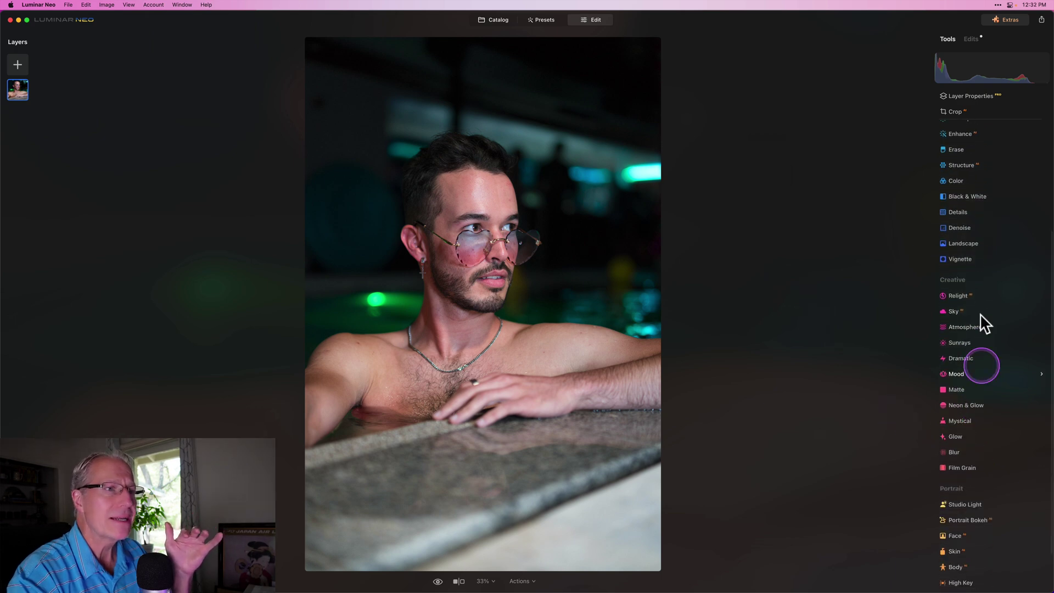
click(969, 402)
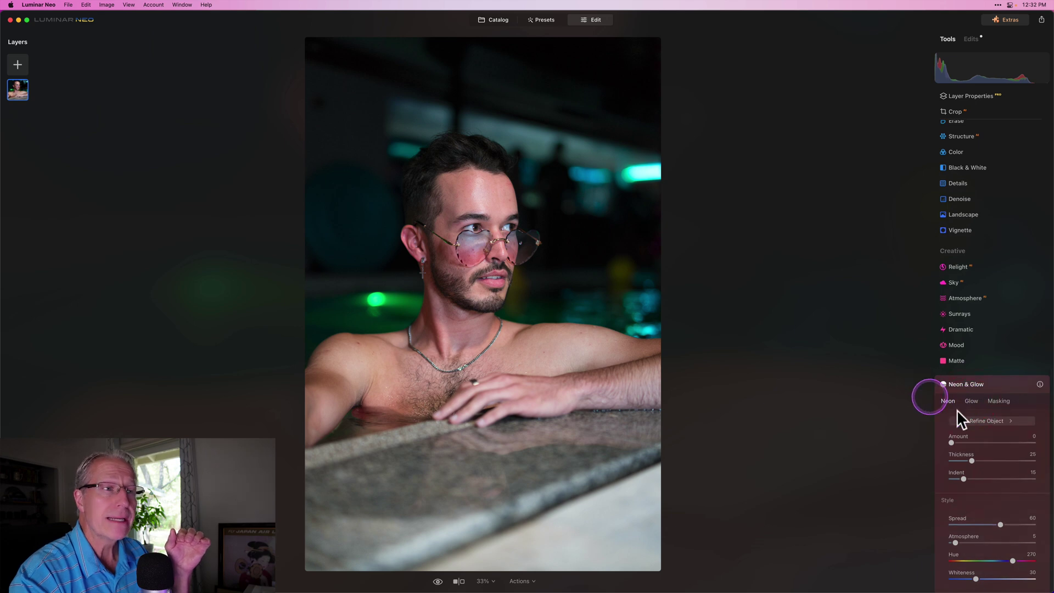
scroll(967, 414, down, 4)
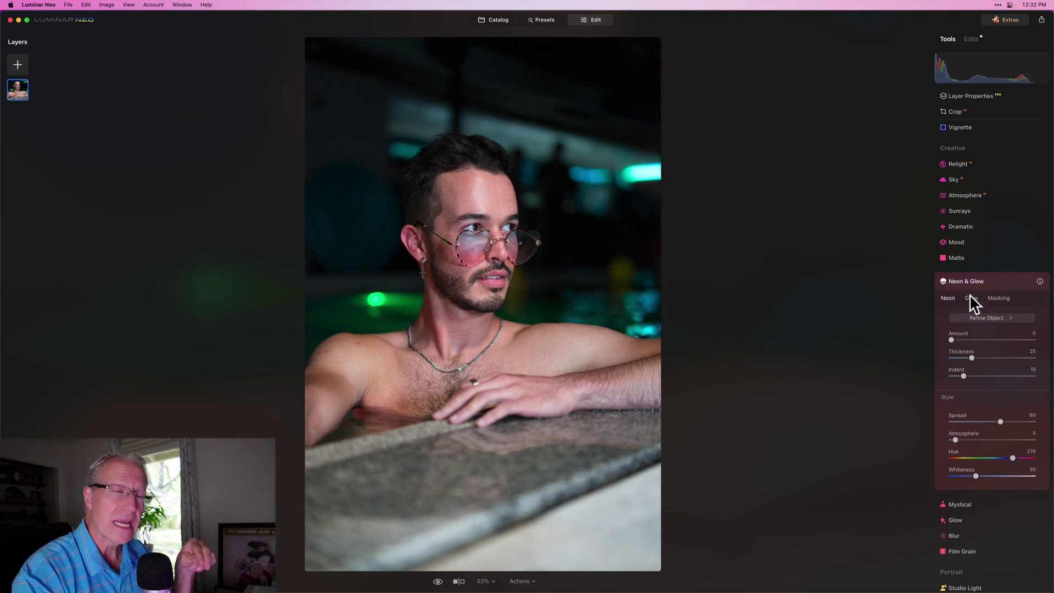
click(951, 337)
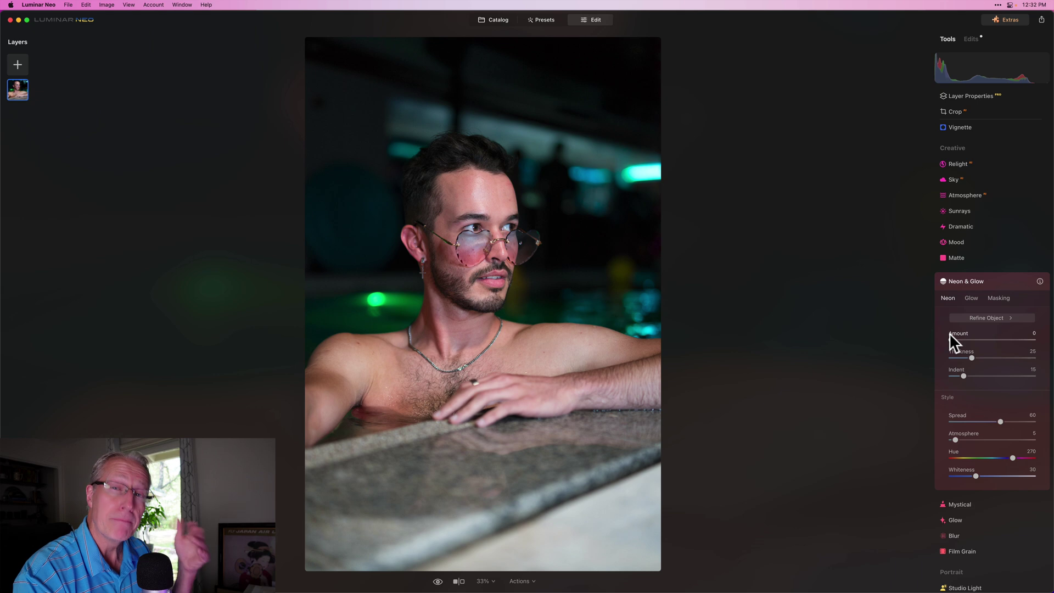
Preview the Glow inner glow and sparkles settings, then return to the Neon outline settings
scroll(951, 342, down, 3)
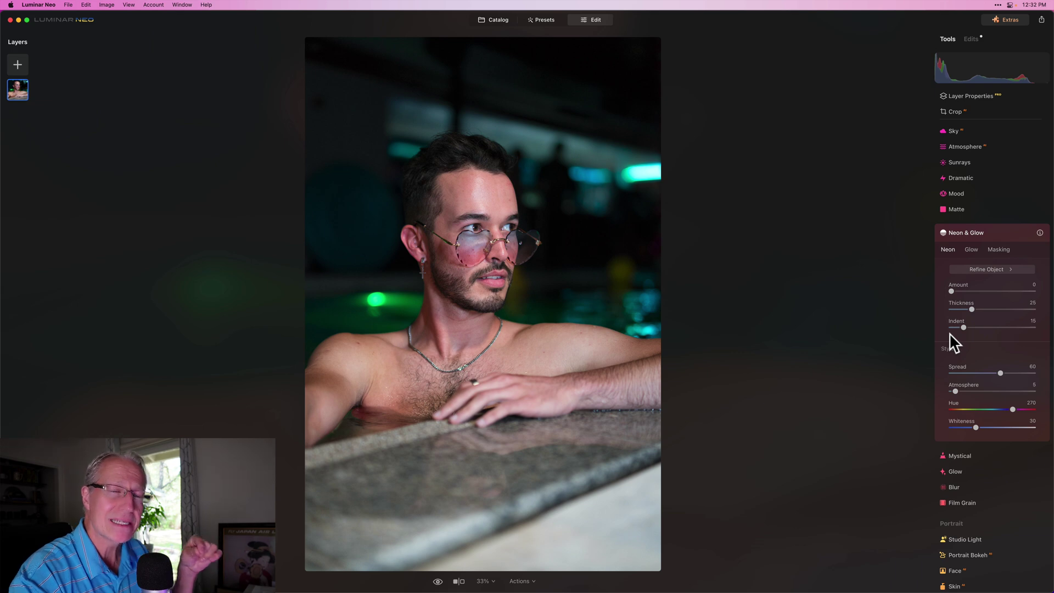
click(948, 251)
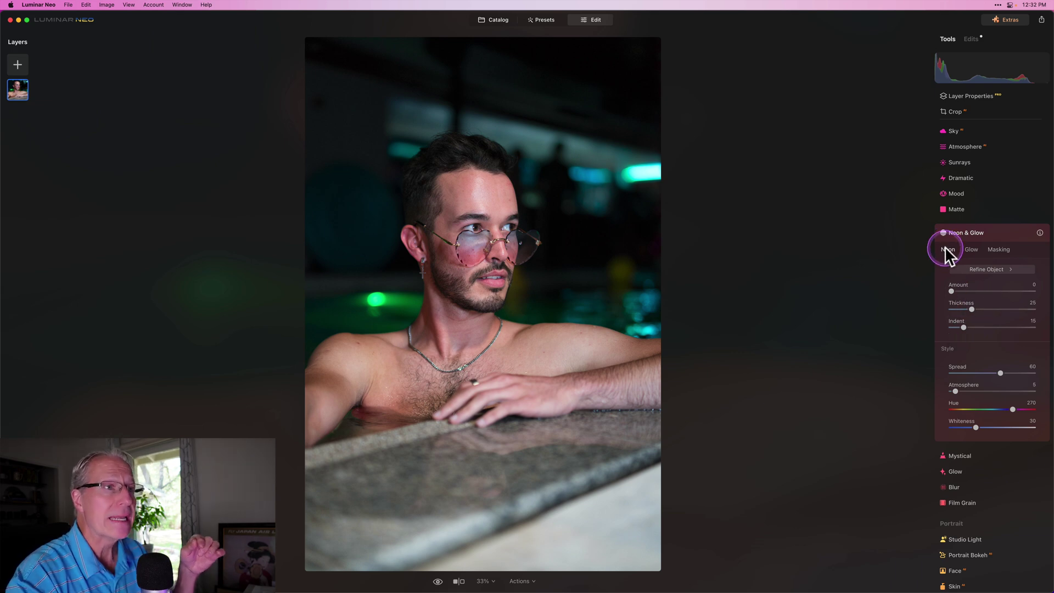
click(948, 250)
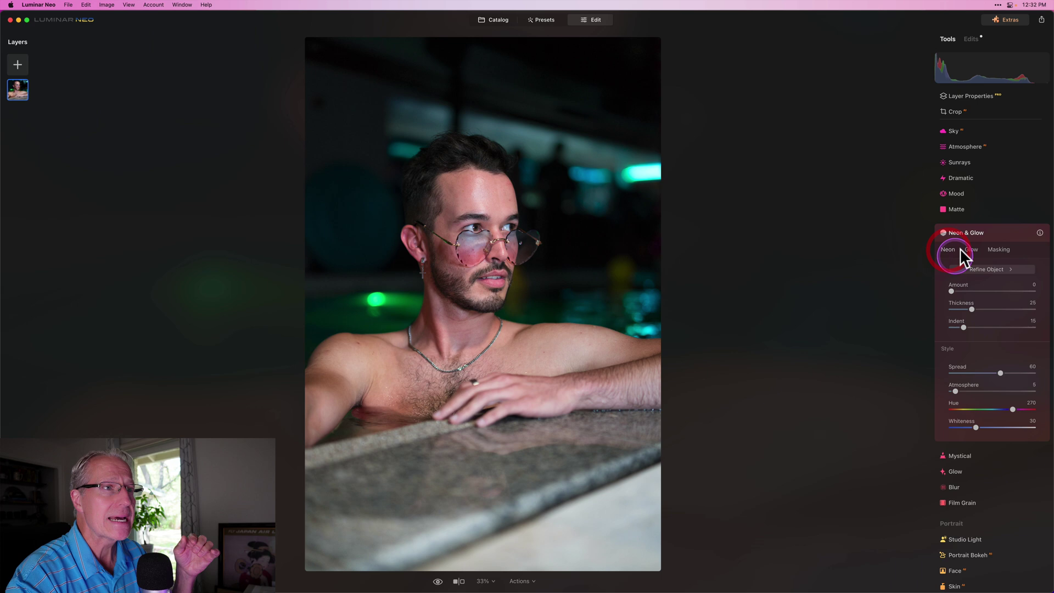
click(943, 248)
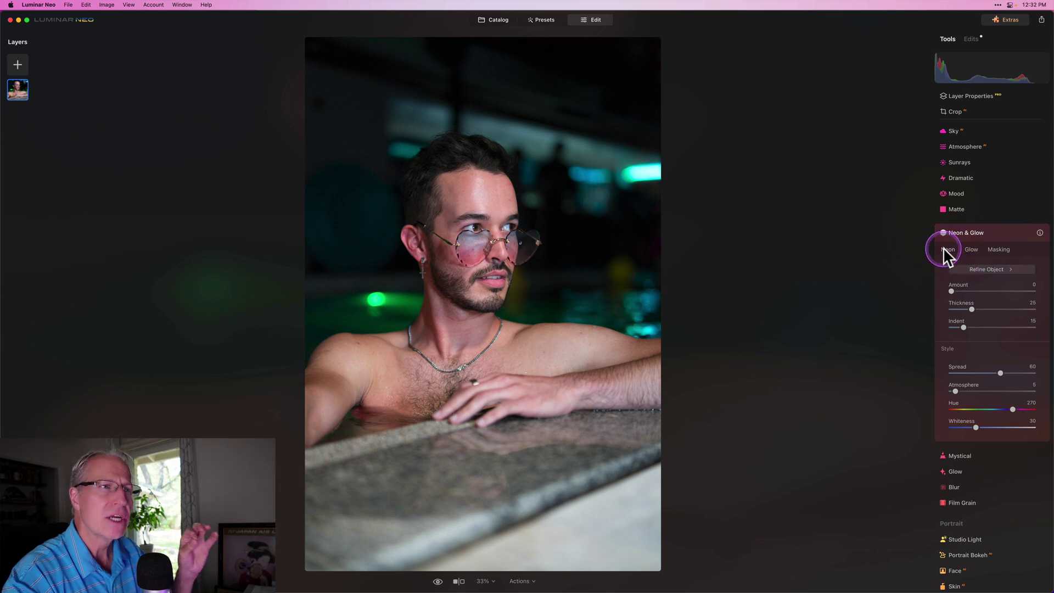
click(971, 250)
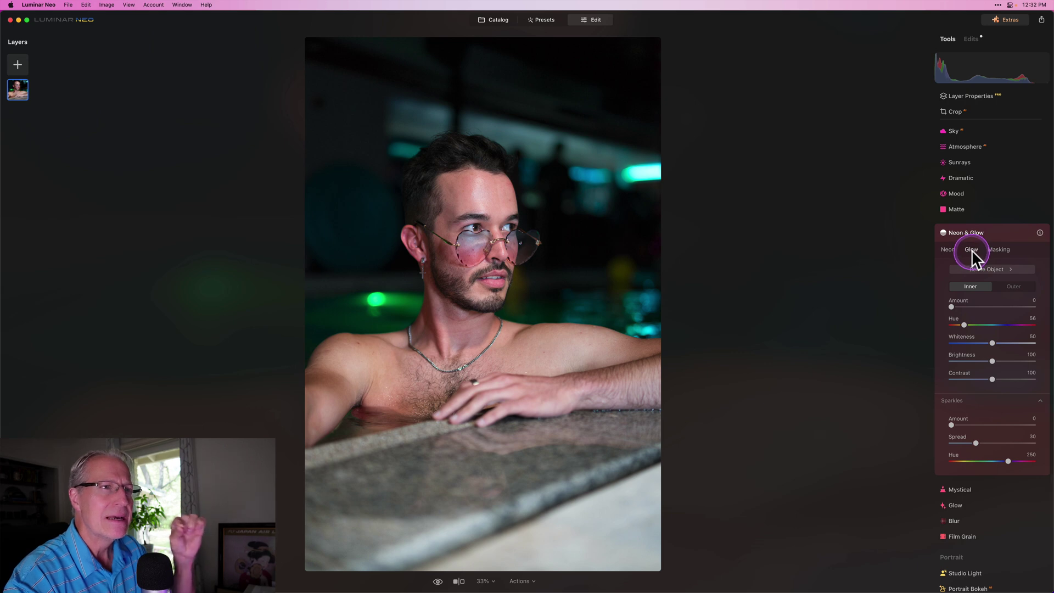
click(947, 249)
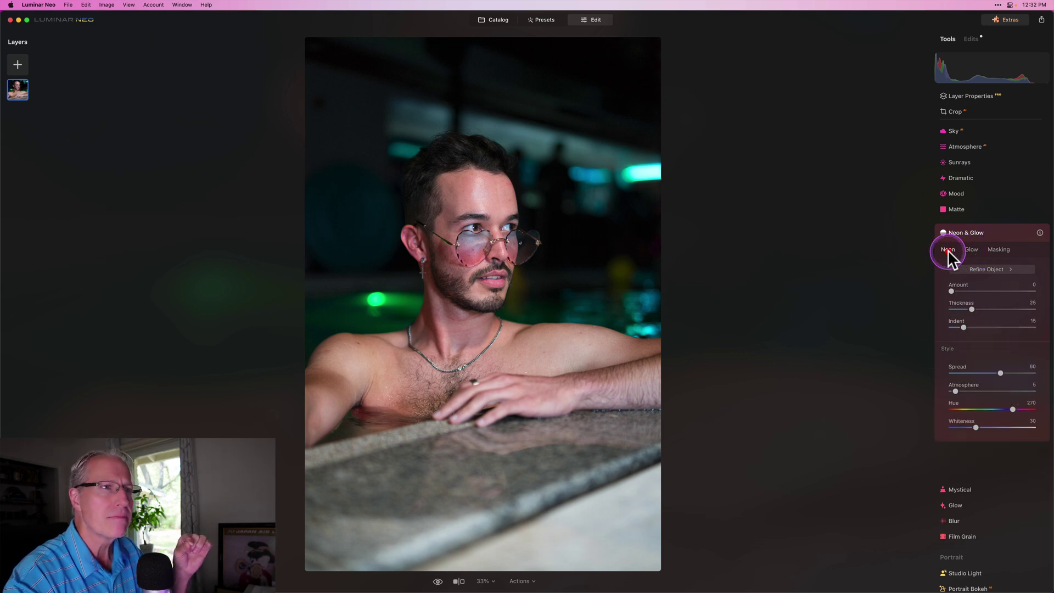
Raise the Neon Amount to add a purple neon outline around the man
drag(982, 290, 1007, 289)
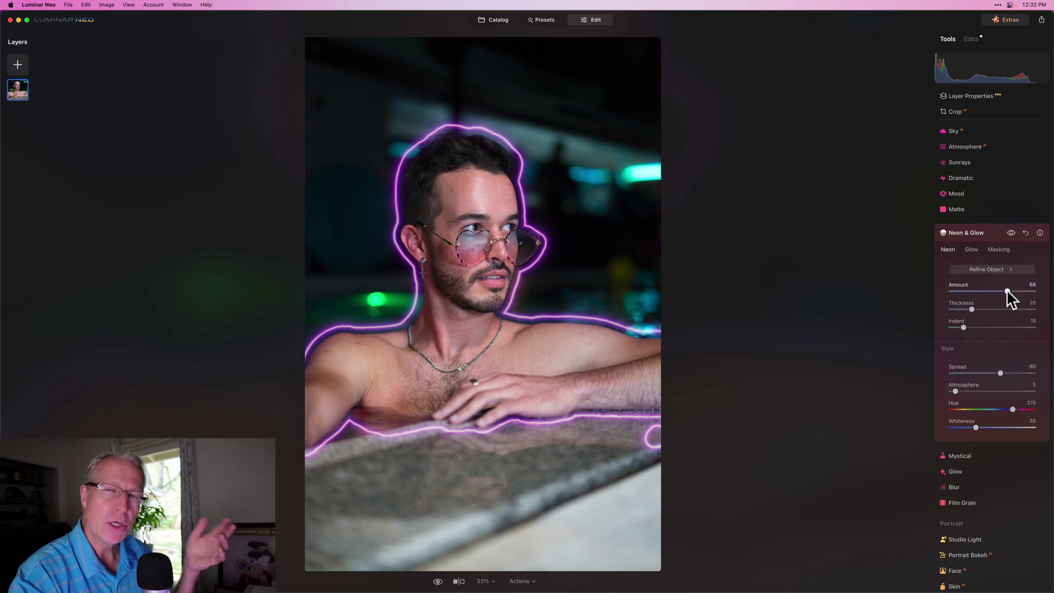
click(985, 269)
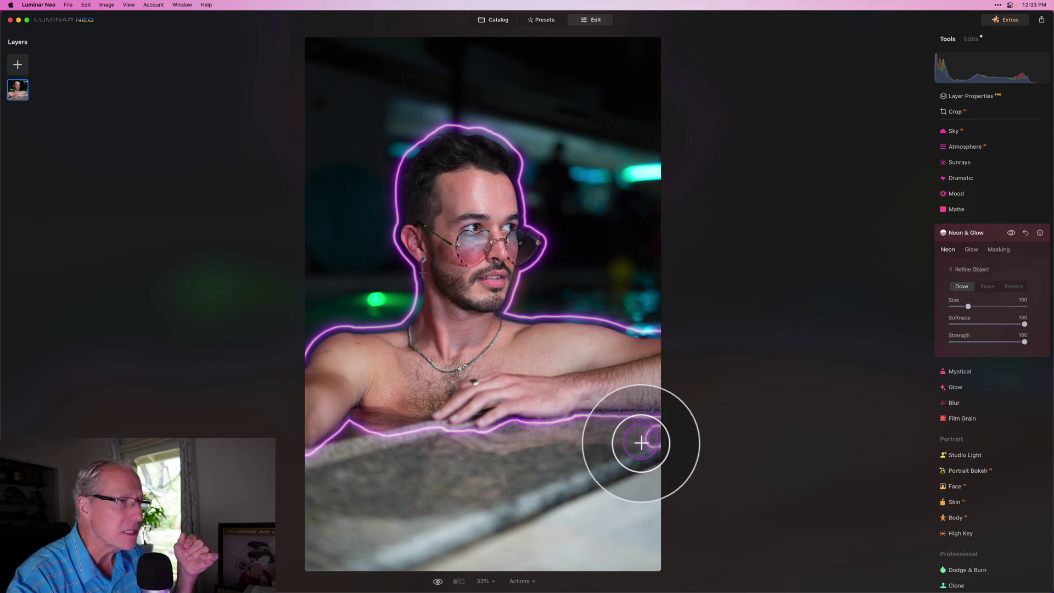
click(649, 450)
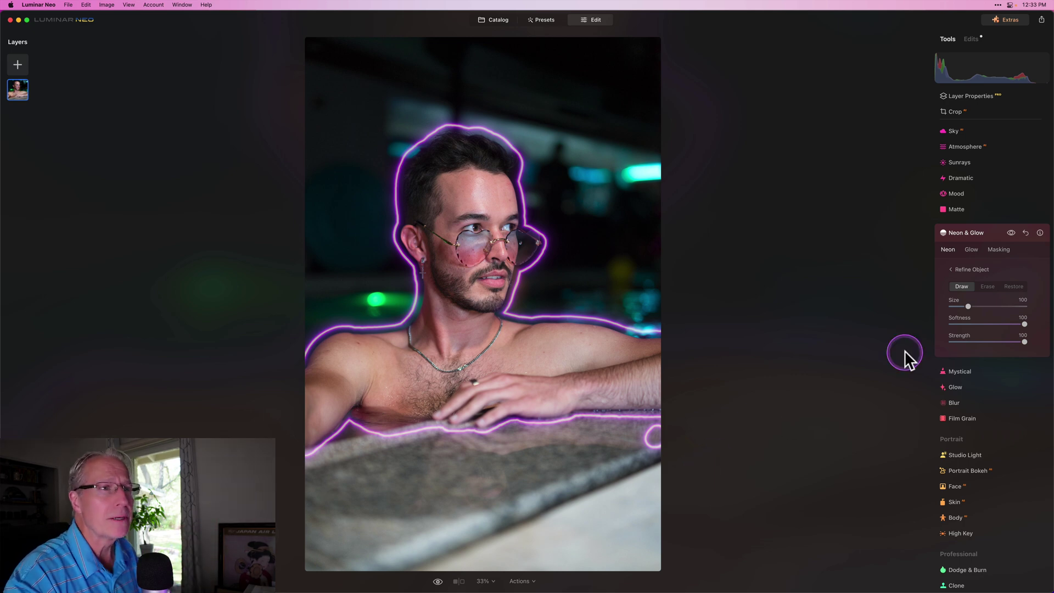
Erase the stray neon loop at the ledge's right end with a size-52 Erase brush
click(995, 284)
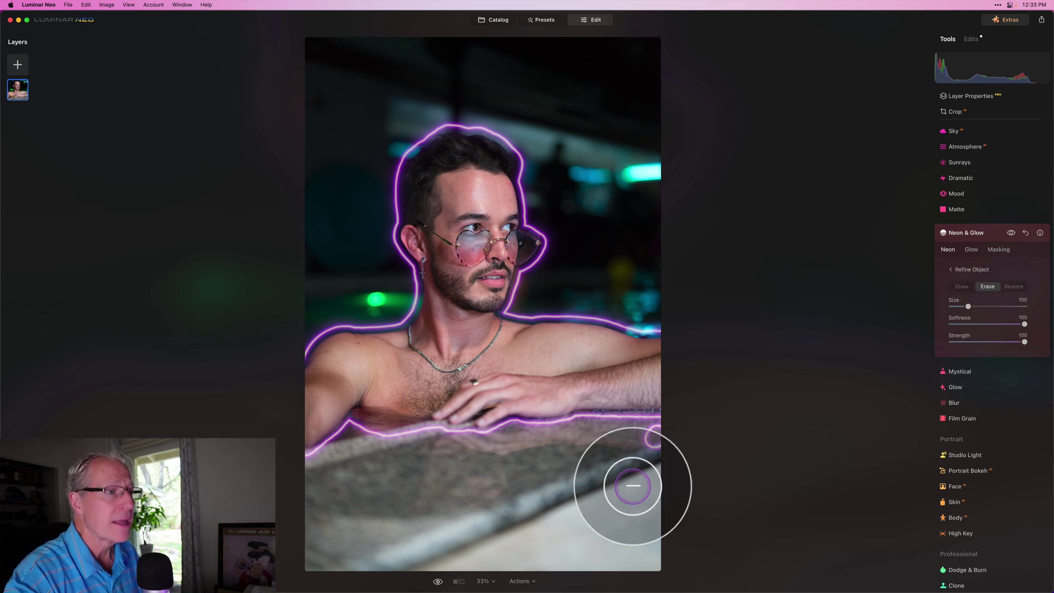
key(bracketleft)
key(bracketleft)
key(bracketleft)
key(bracketleft)
key(bracketleft)
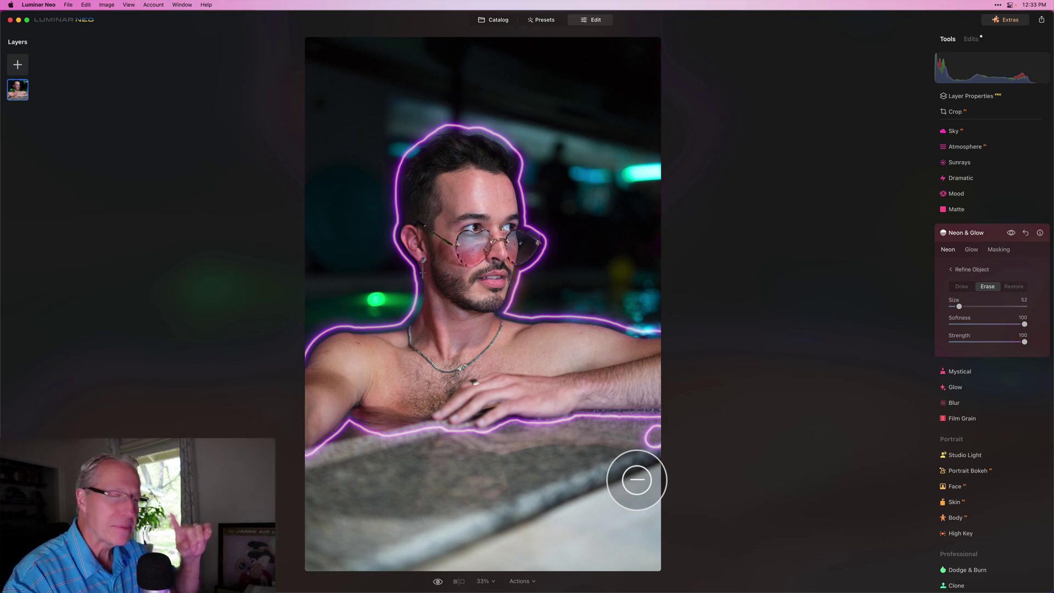
click(618, 450)
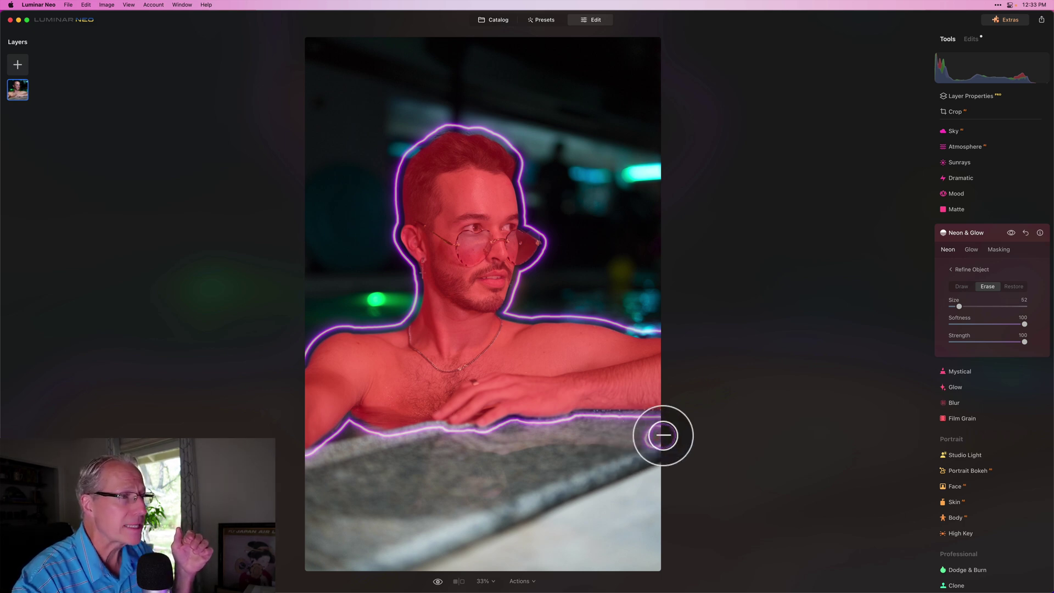
drag(663, 434, 793, 439)
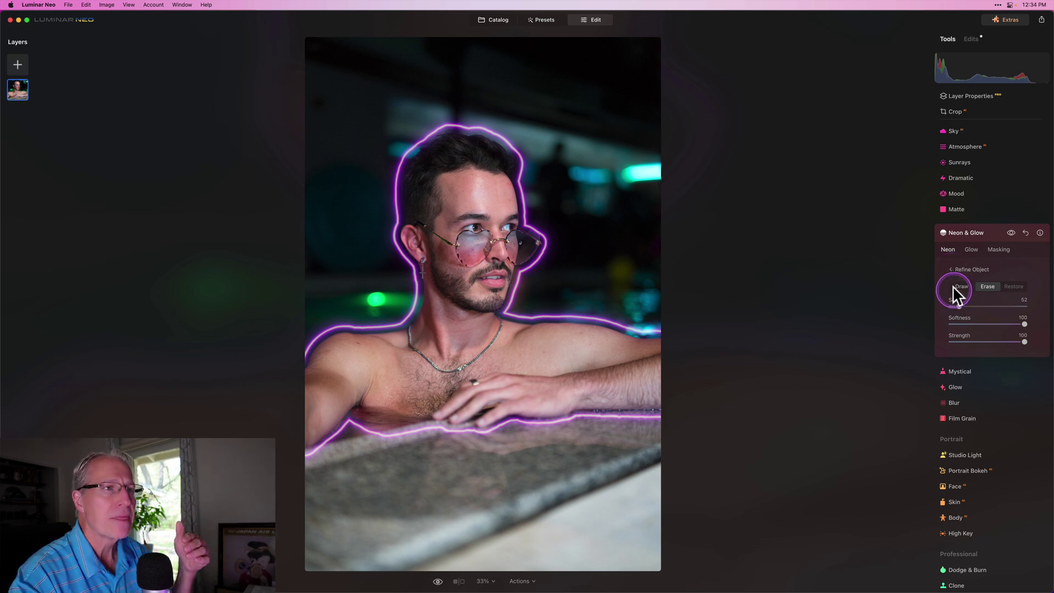
Raise the neon Amount to 73 and thicken the outline to Thickness 51
click(950, 269)
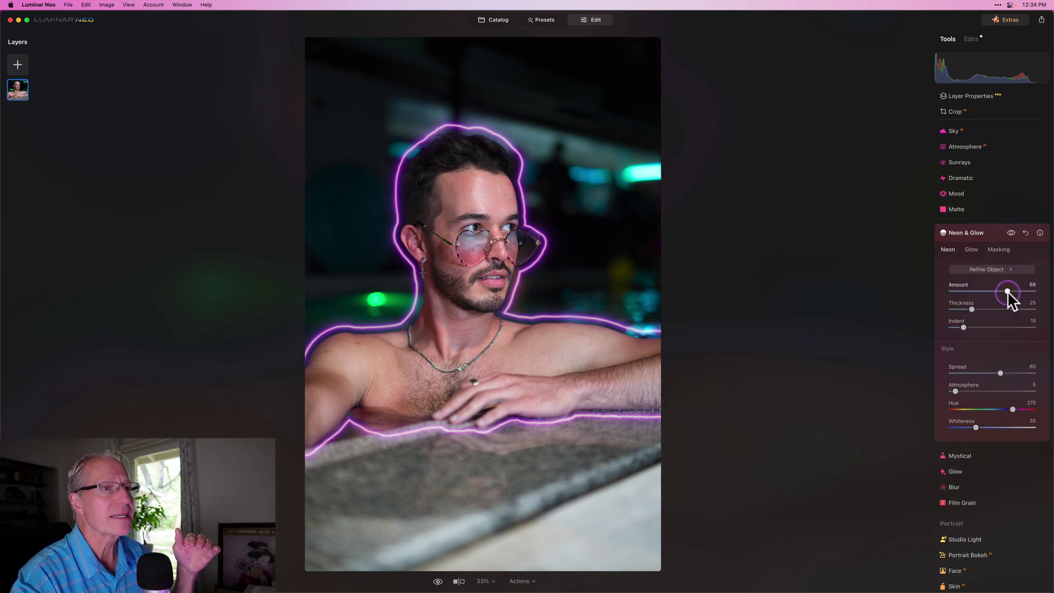
drag(1007, 291, 1012, 291)
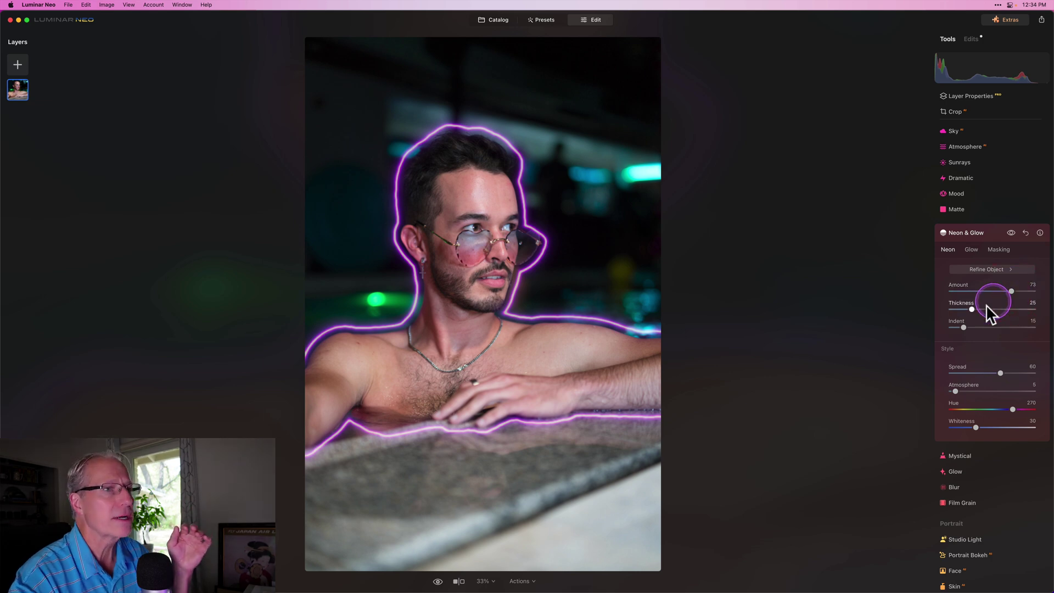
mouse_move(972, 308)
mouse_down()
mouse_move(1001, 306)
mouse_move(976, 307)
mouse_move(994, 308)
mouse_move(975, 326)
mouse_move(990, 324)
mouse_move(971, 325)
mouse_up()
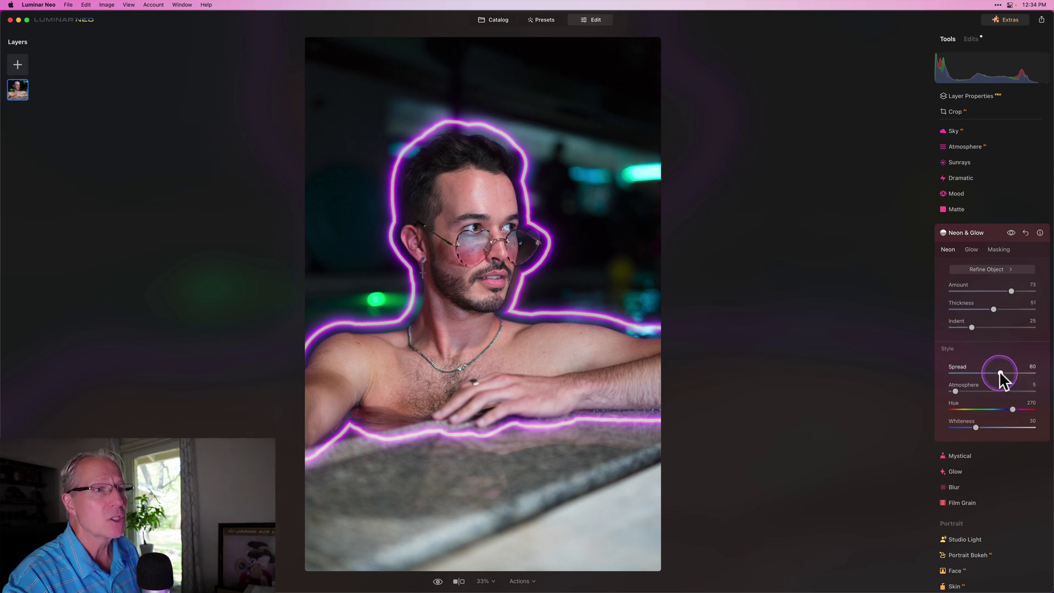
Set the neon Spread to 73 and Atmosphere to 48 for a soft purple haze
drag(1000, 373, 966, 373)
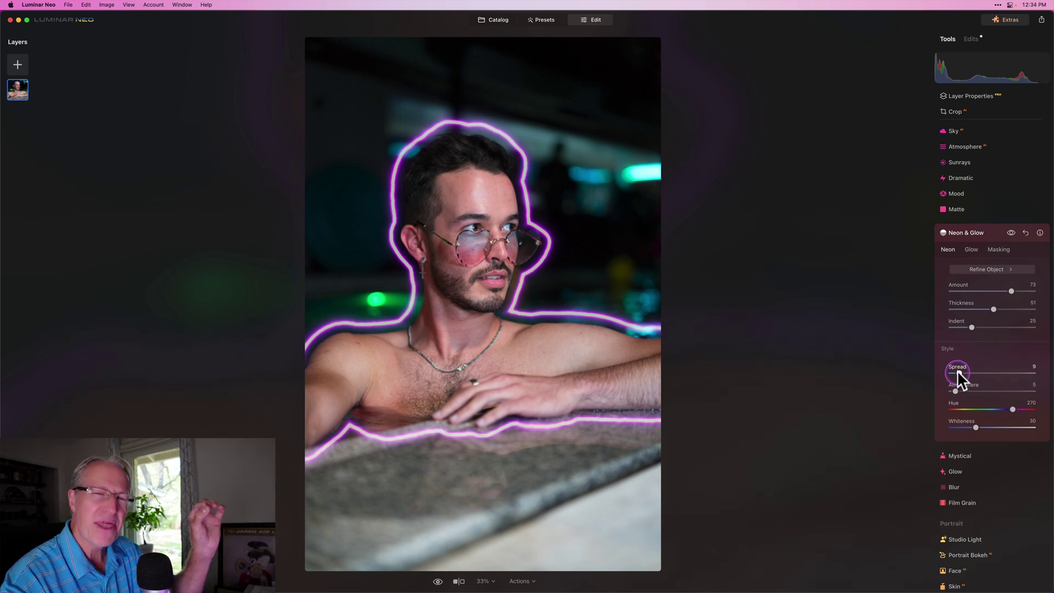
drag(984, 373, 1013, 367)
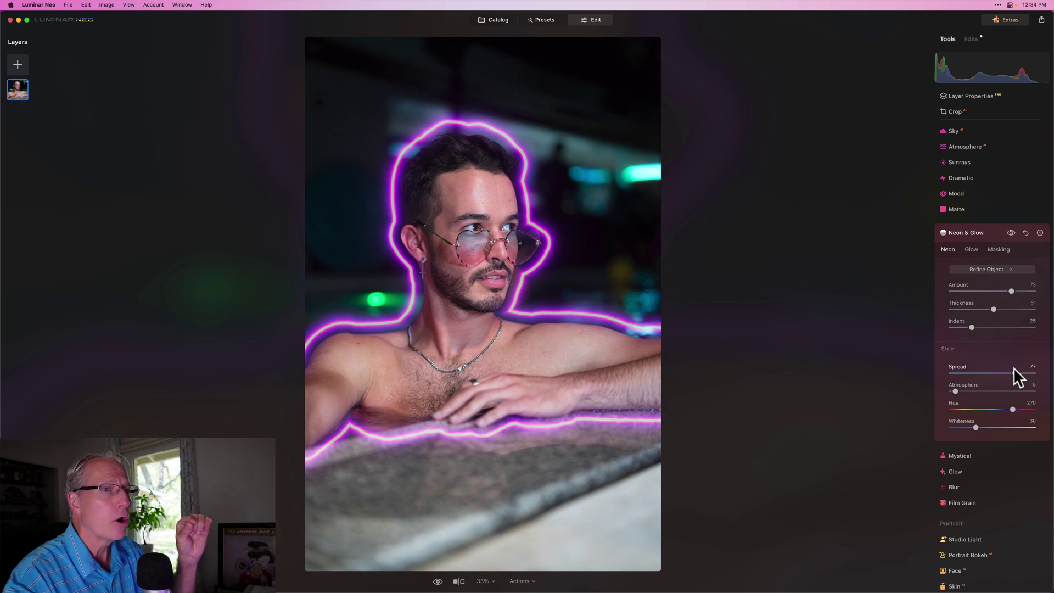
drag(1015, 372, 1031, 373)
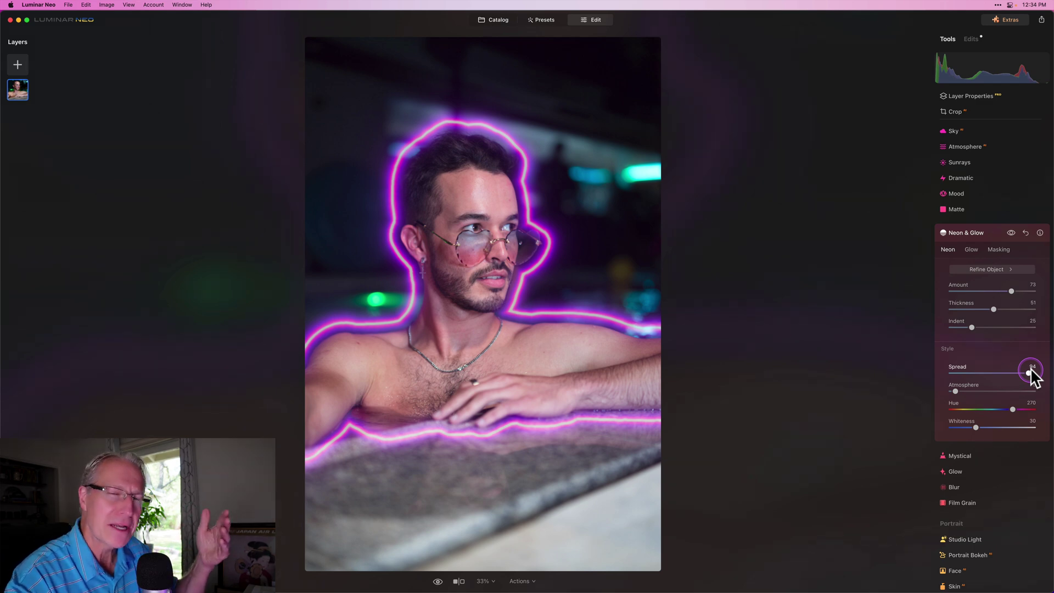
drag(1018, 376, 983, 390)
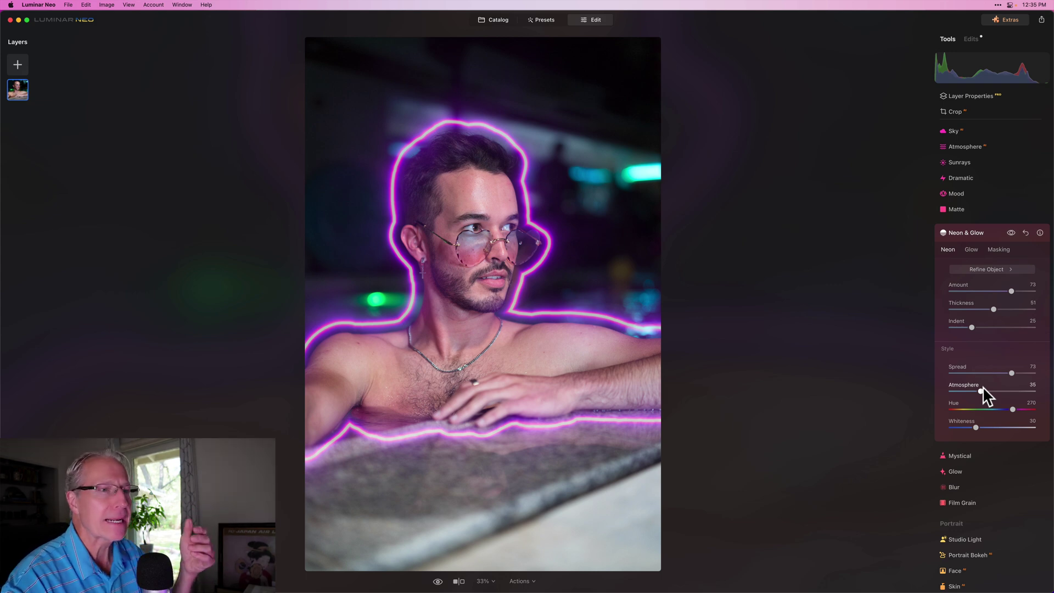
drag(980, 391, 994, 391)
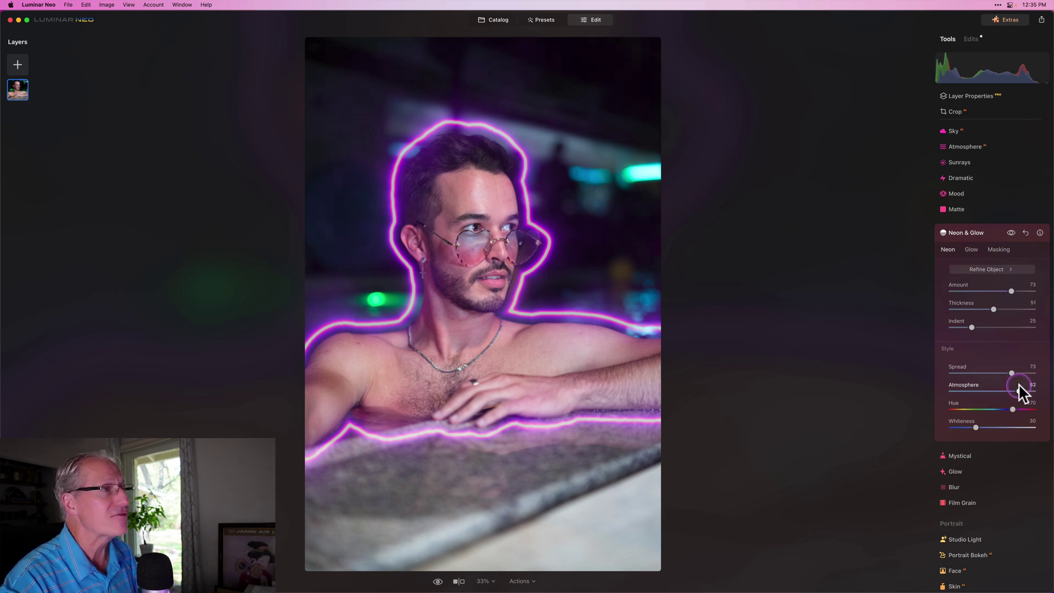
drag(1018, 386, 911, 377)
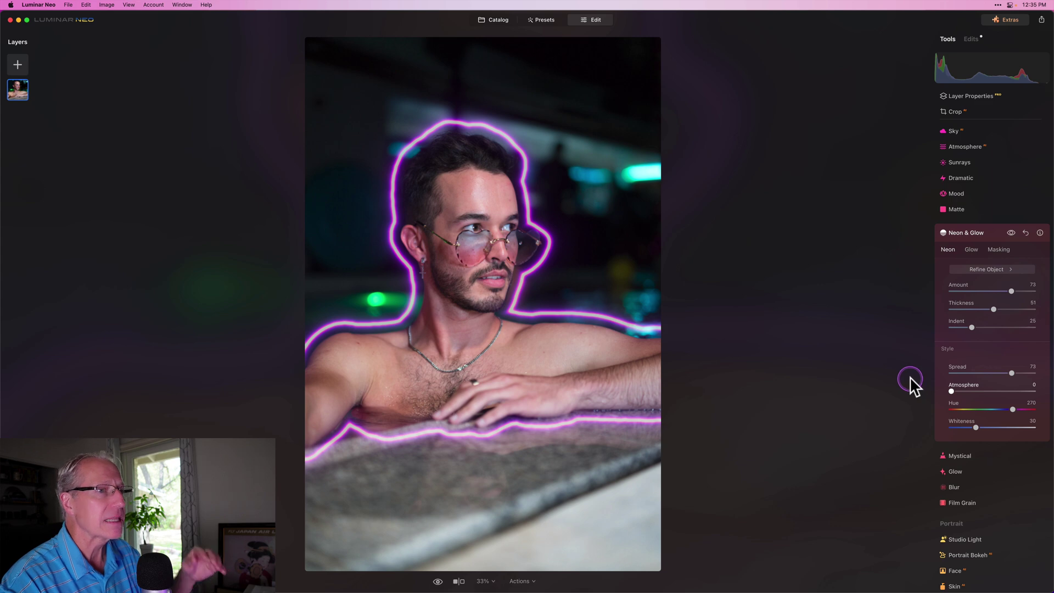
drag(999, 381, 990, 381)
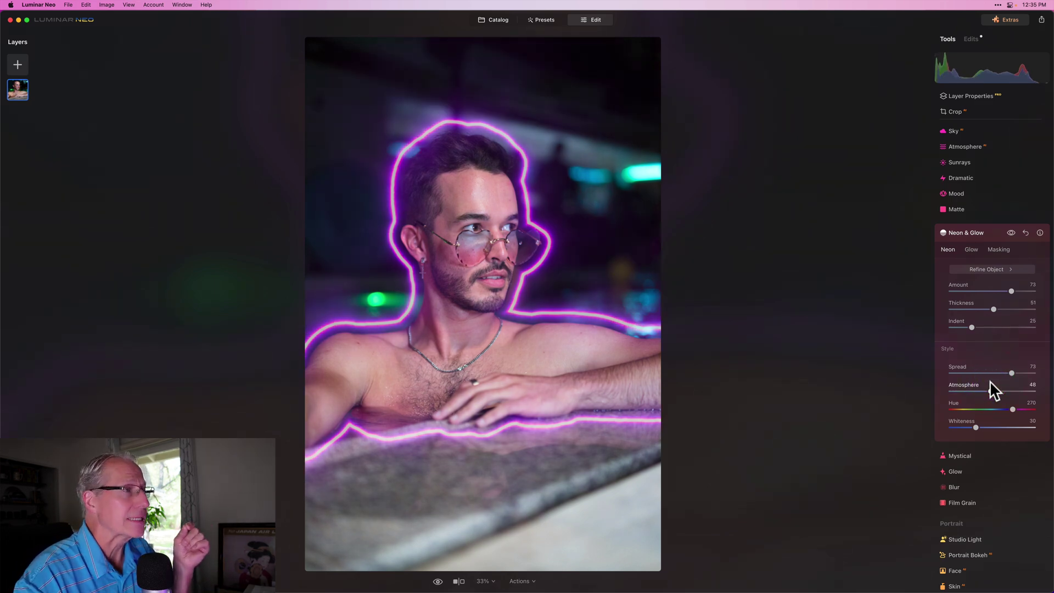
click(1012, 409)
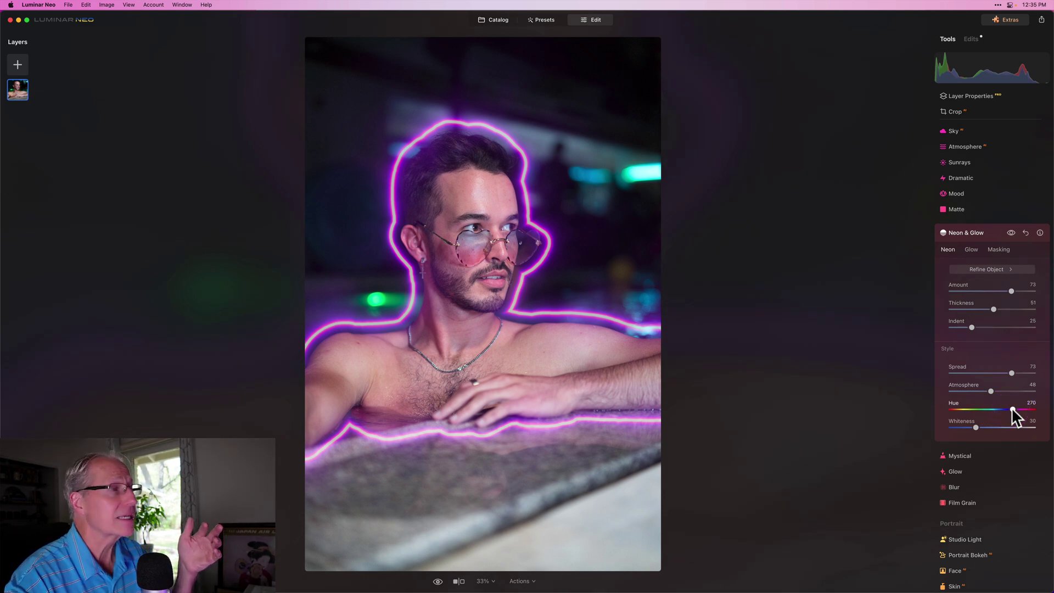
mouse_move(1014, 410)
mouse_down()
mouse_move(938, 407)
mouse_move(1006, 397)
mouse_up()
mouse_move(976, 426)
mouse_down()
mouse_move(1000, 427)
mouse_move(966, 425)
mouse_up()
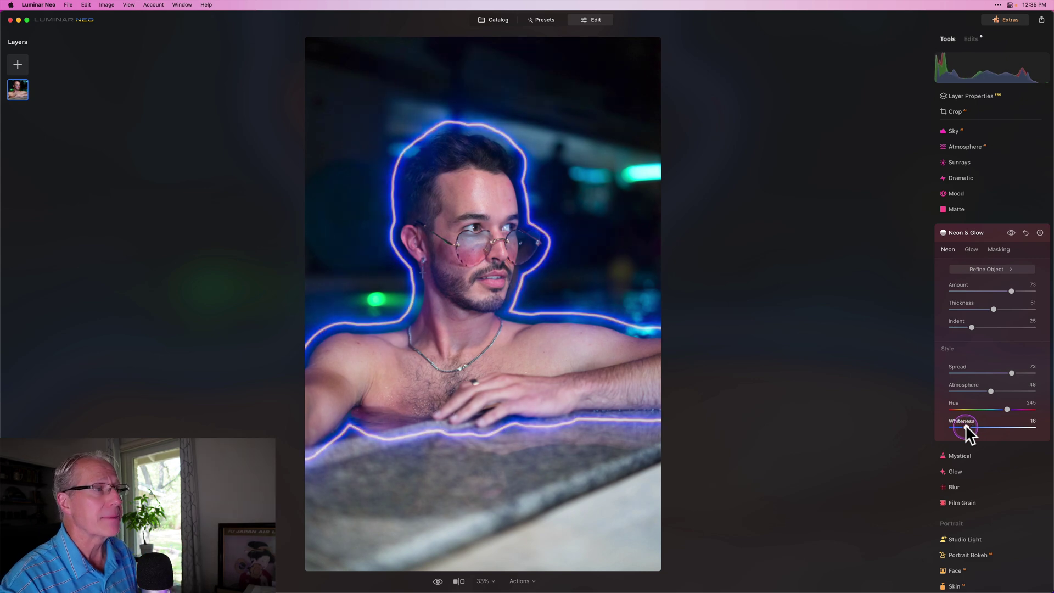
click(1011, 232)
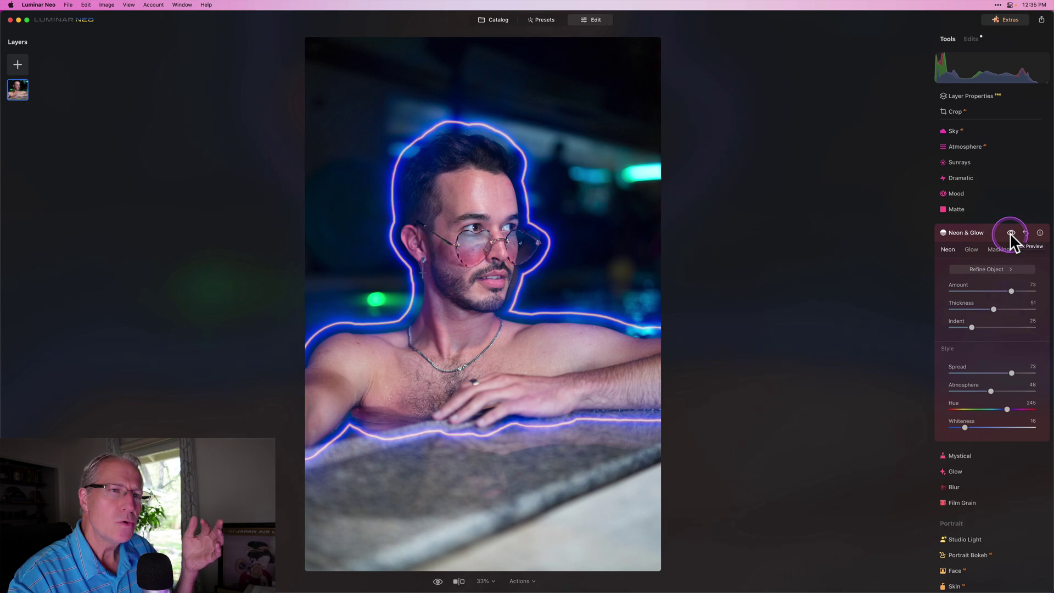
click(1010, 233)
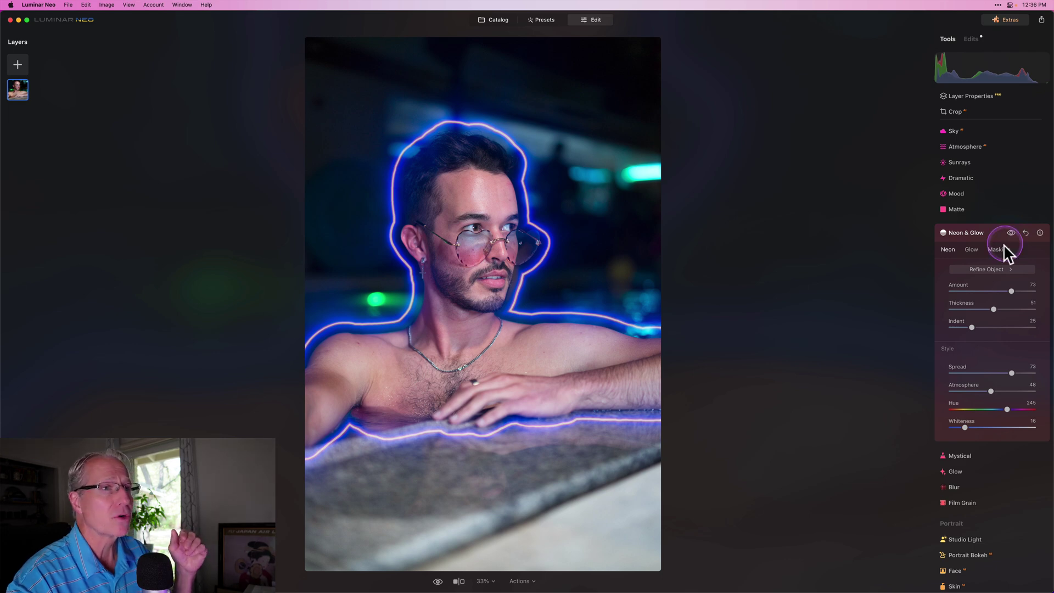
Reset the neon outline and raise the Inner glow Amount to 60
click(1026, 233)
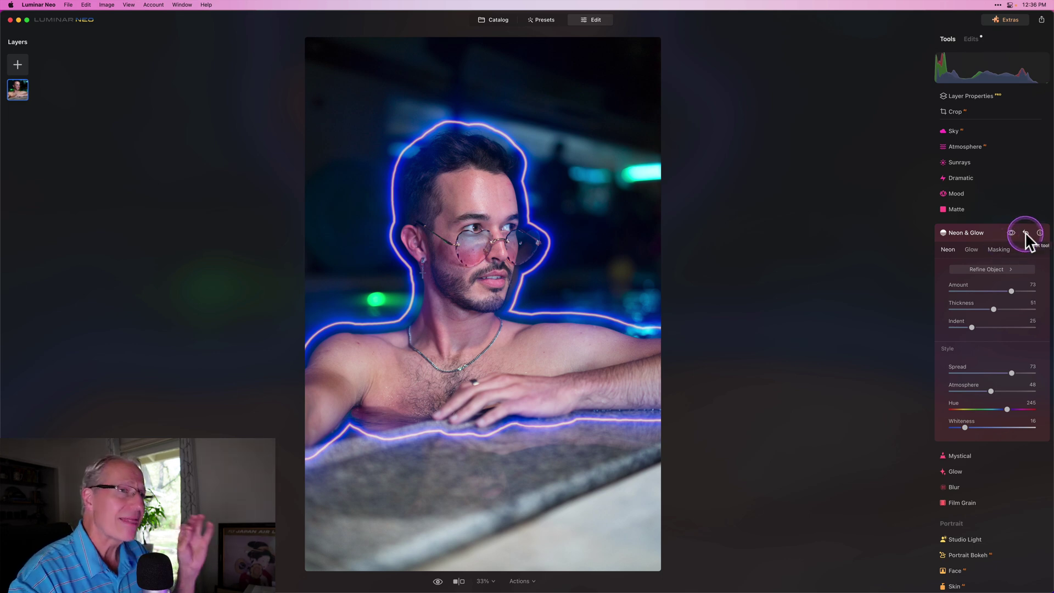
click(1026, 233)
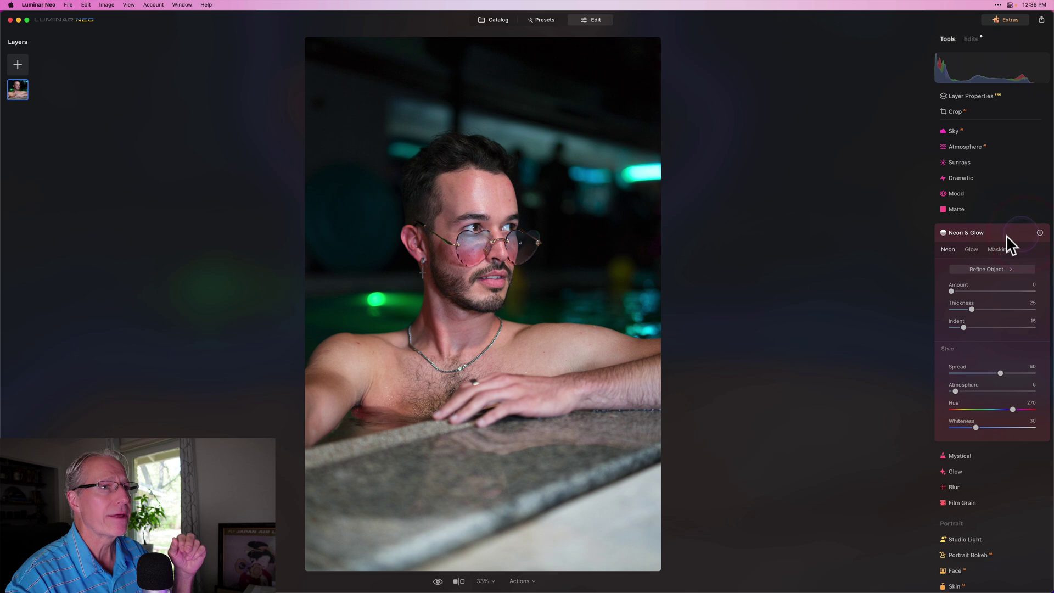
click(971, 248)
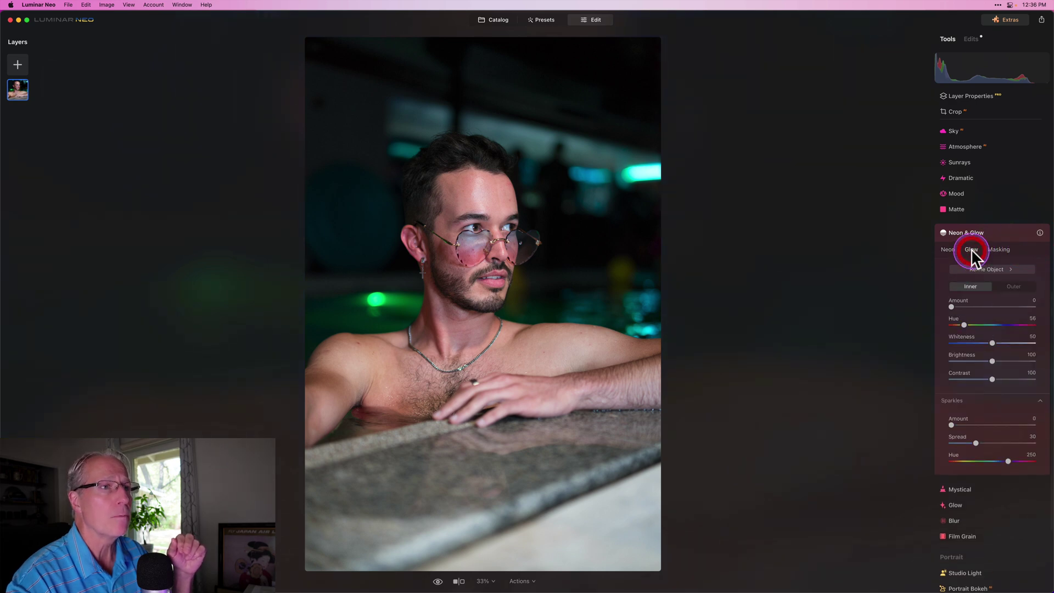
click(1000, 249)
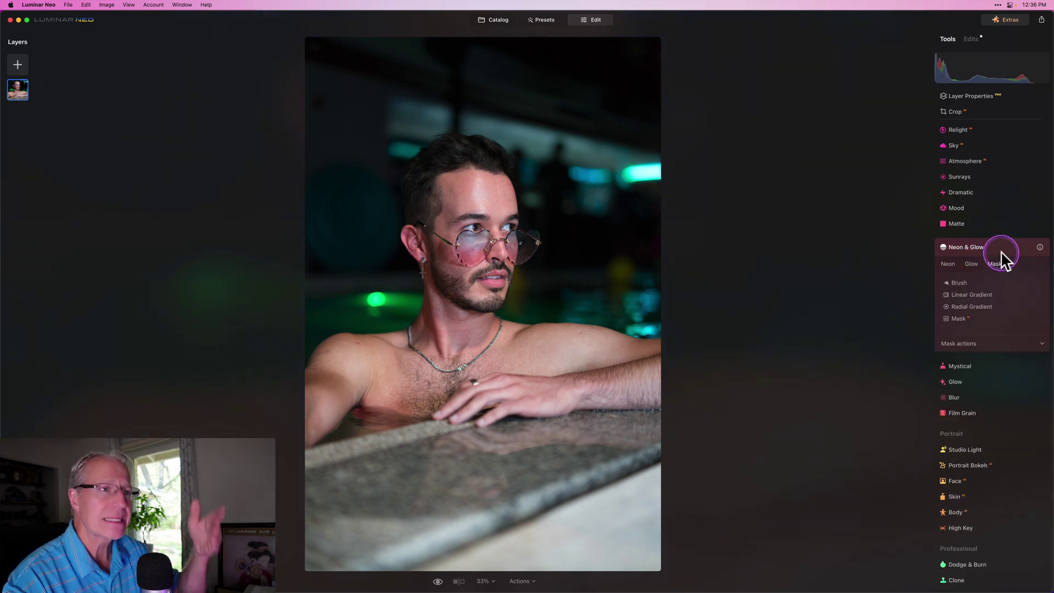
click(973, 263)
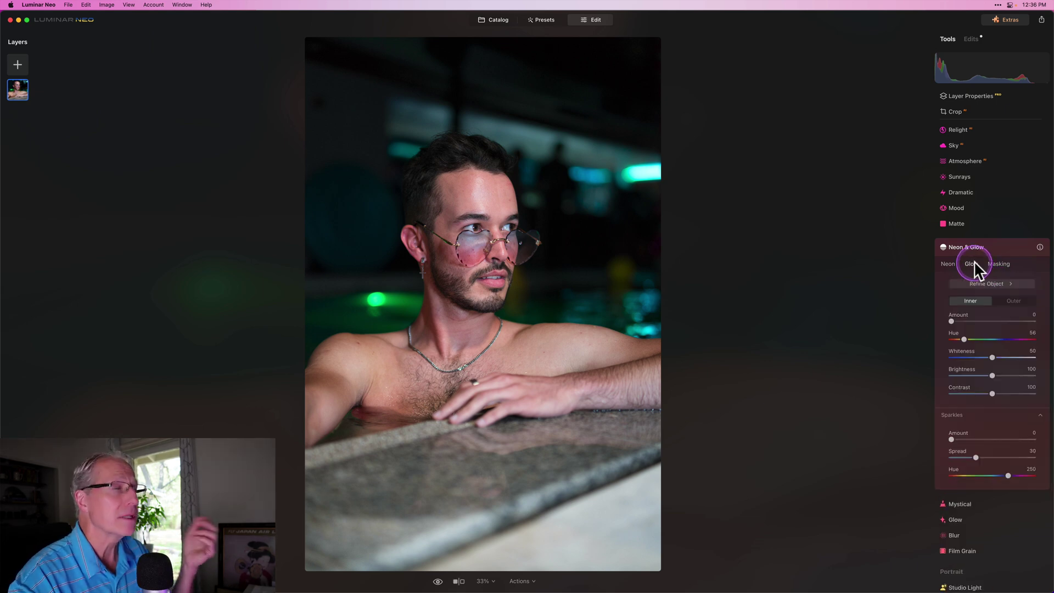
scroll(974, 261, down, 3)
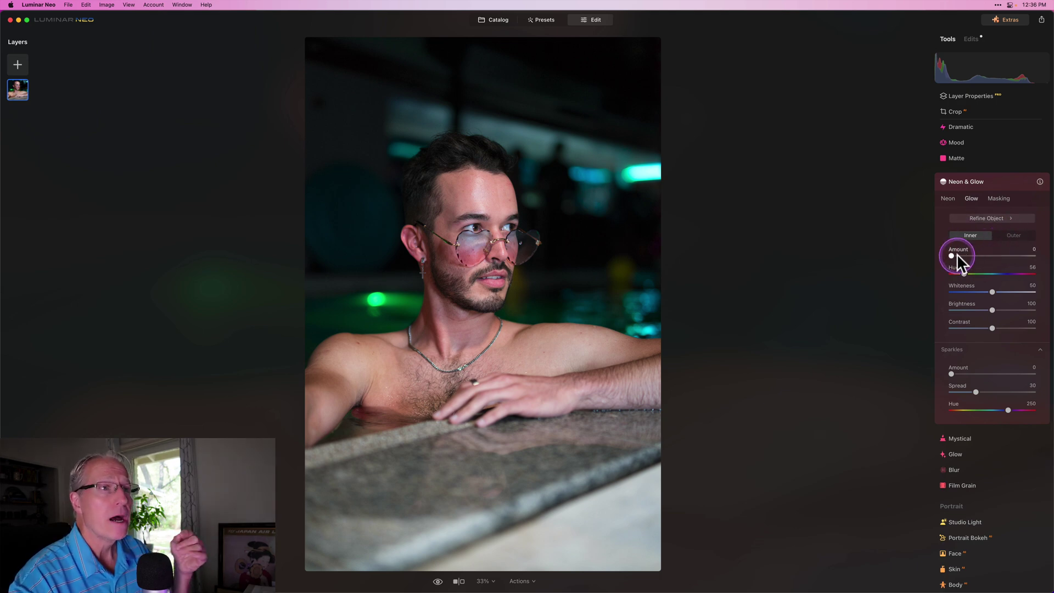
drag(952, 253, 1003, 254)
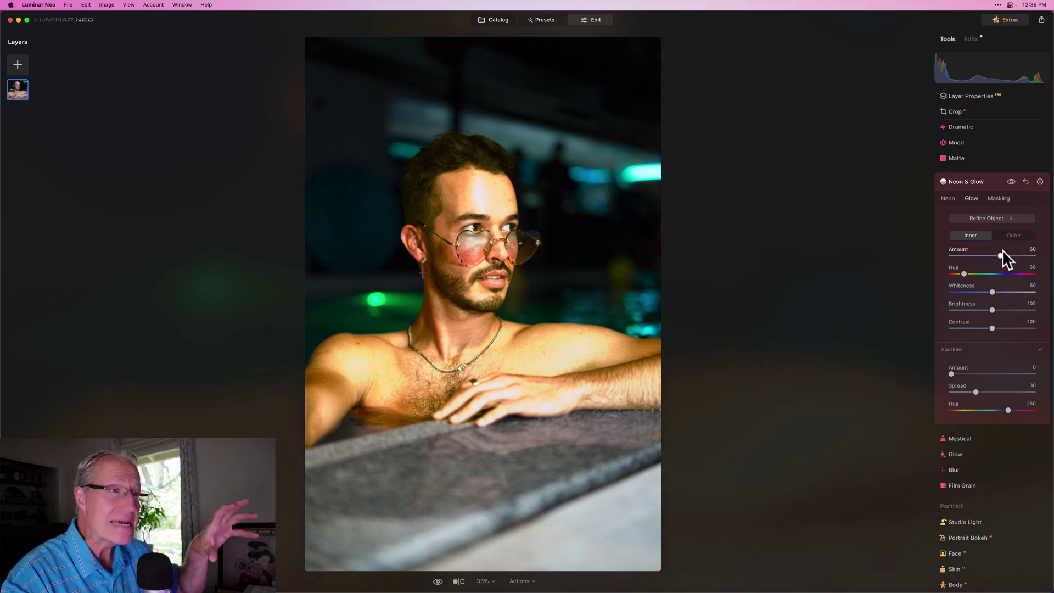
Refine the glow's object area with Draw and Erase around the pool edge
click(987, 218)
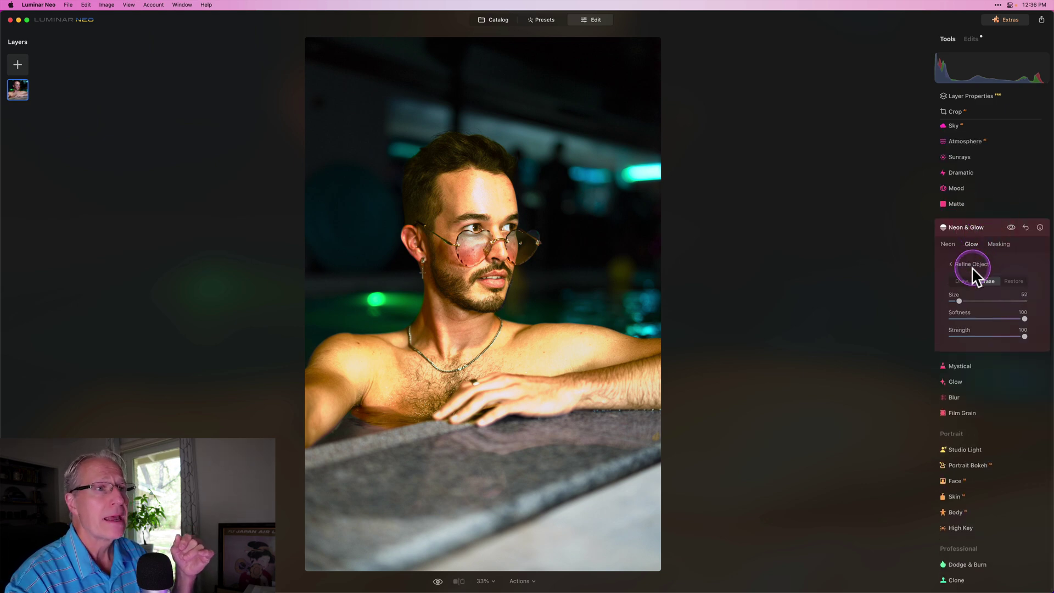
click(963, 281)
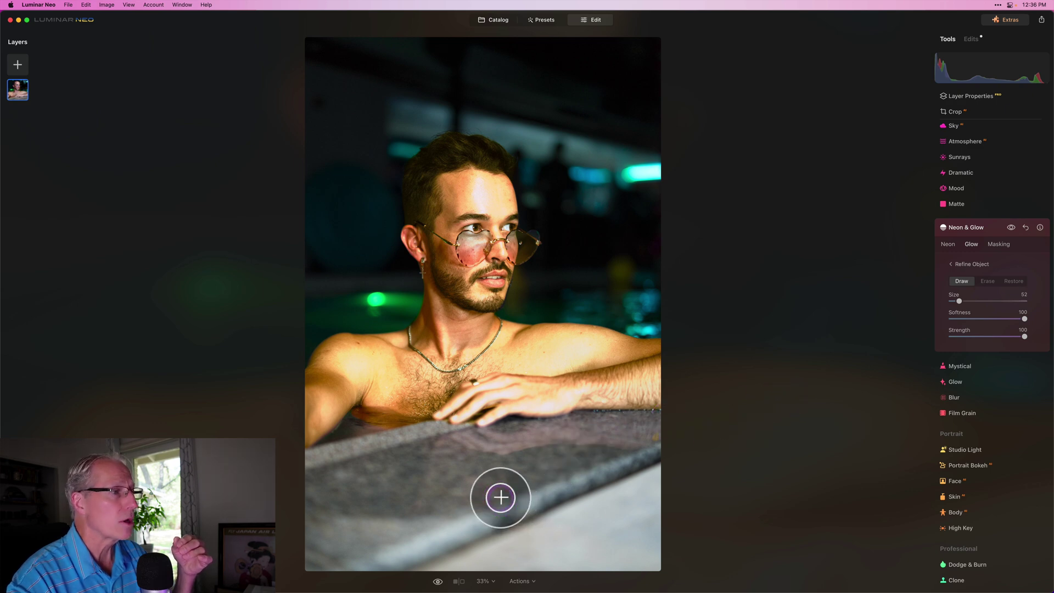
drag(534, 498, 613, 493)
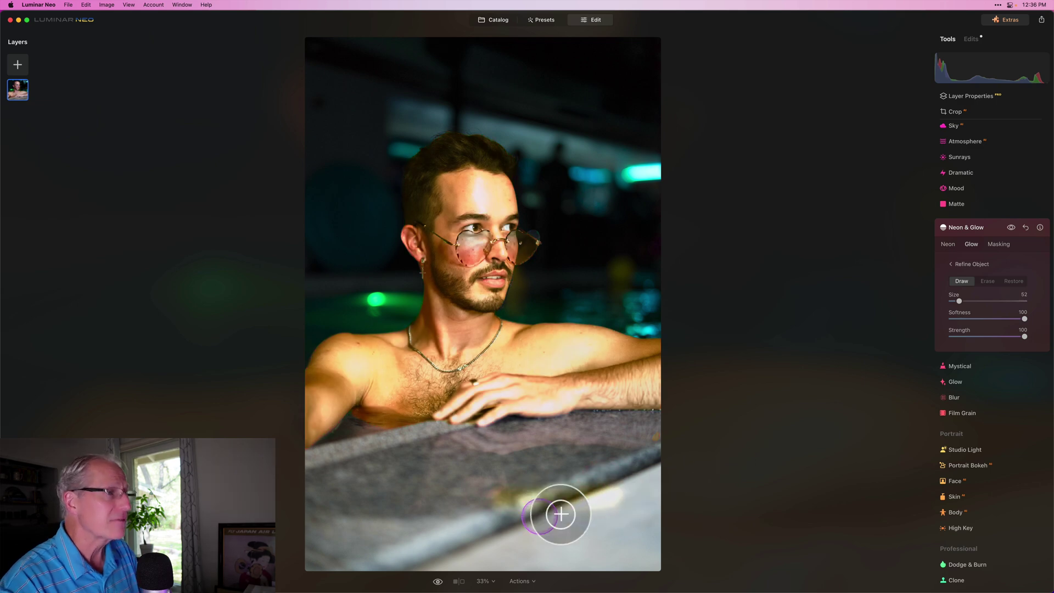
click(987, 282)
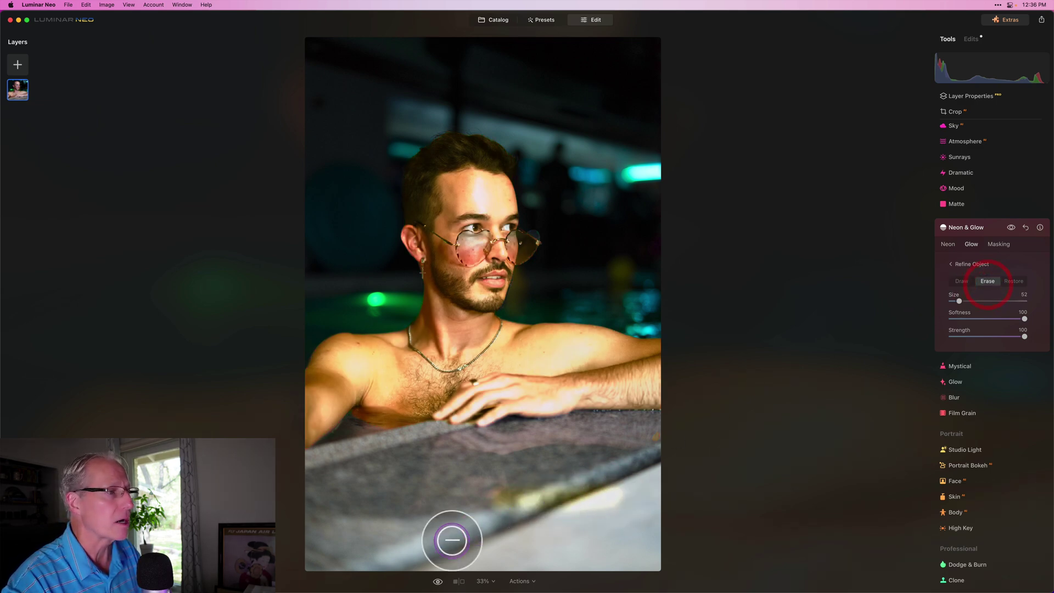
mouse_move(503, 487)
mouse_down()
mouse_move(489, 496)
mouse_move(526, 497)
mouse_up()
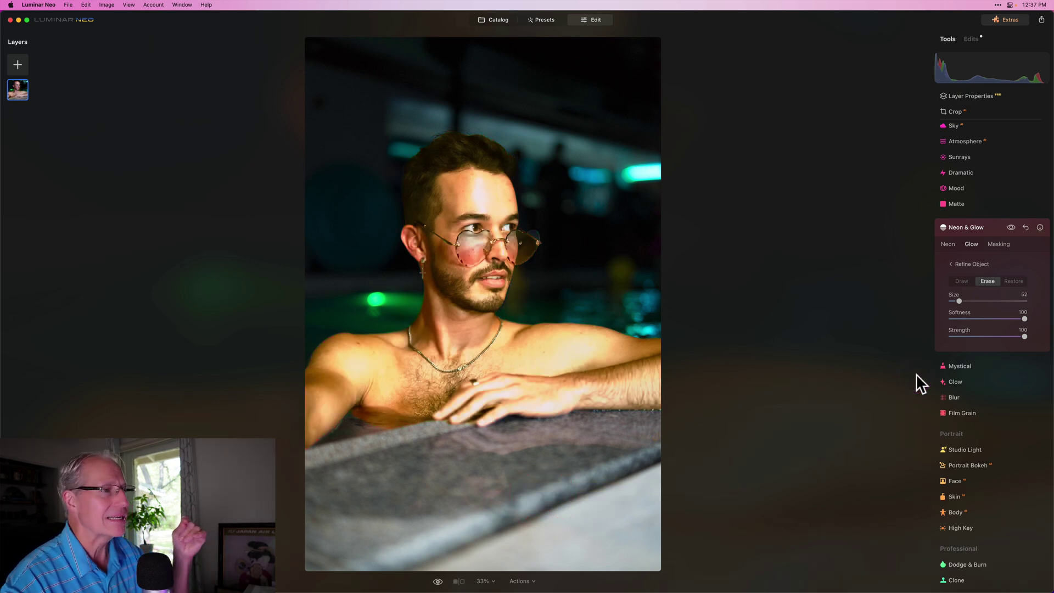
click(960, 281)
click(952, 264)
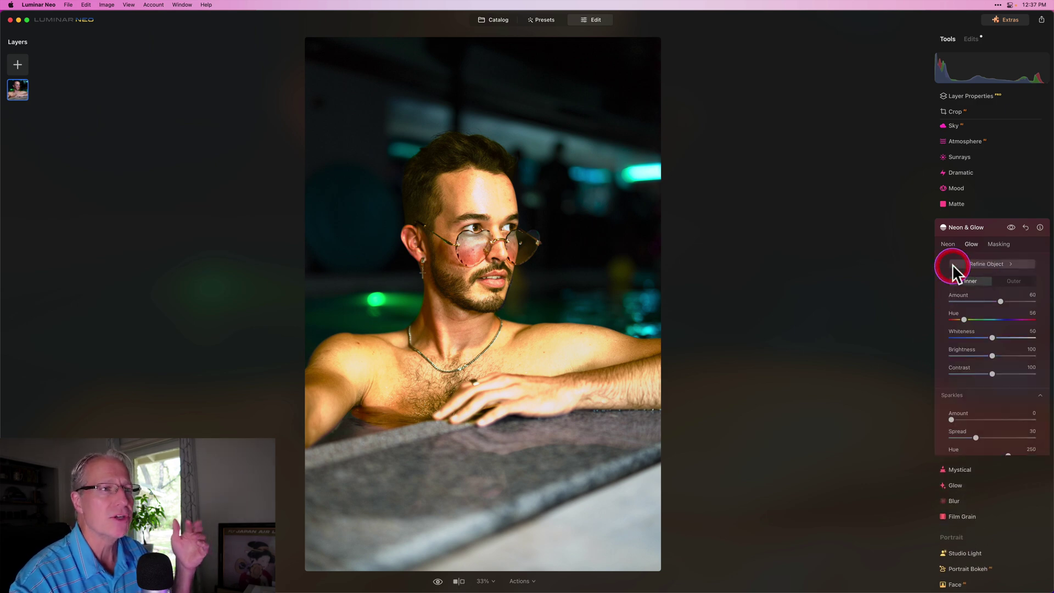
click(964, 282)
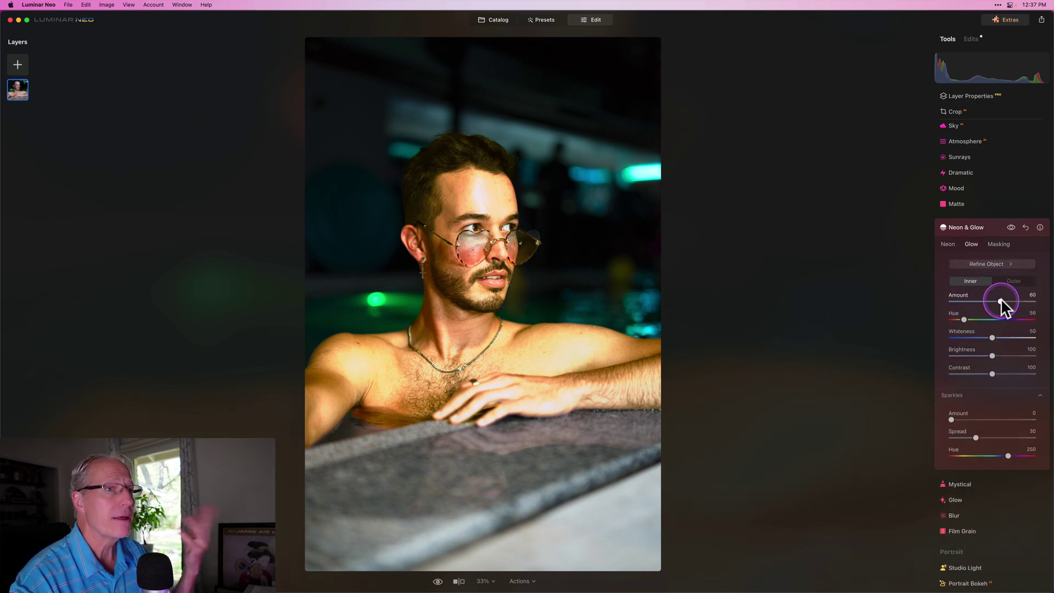
Set the inner glow Hue 239, Whiteness 72, Brightness 92 and Contrast 125
mouse_move(964, 319)
mouse_down()
mouse_move(1012, 320)
mouse_move(991, 343)
mouse_move(971, 333)
mouse_up()
click(992, 338)
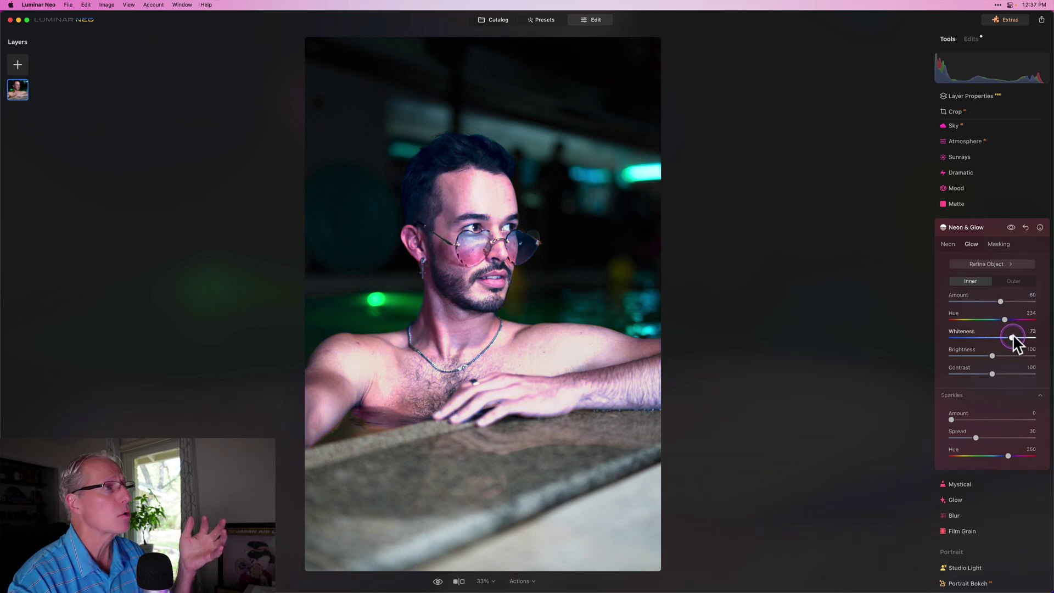
drag(1013, 336, 1011, 336)
click(1005, 320)
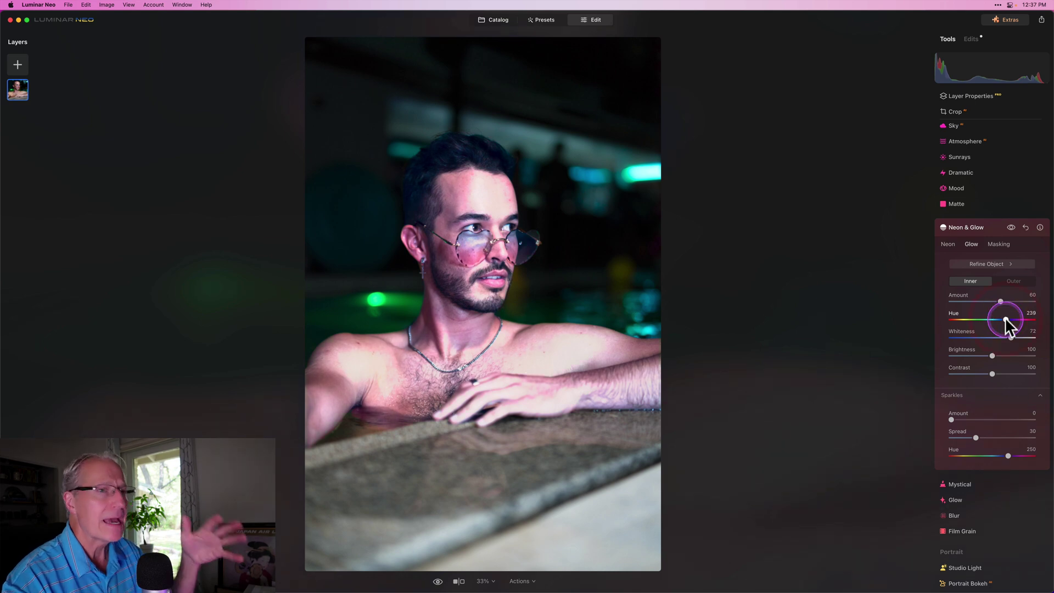
click(993, 357)
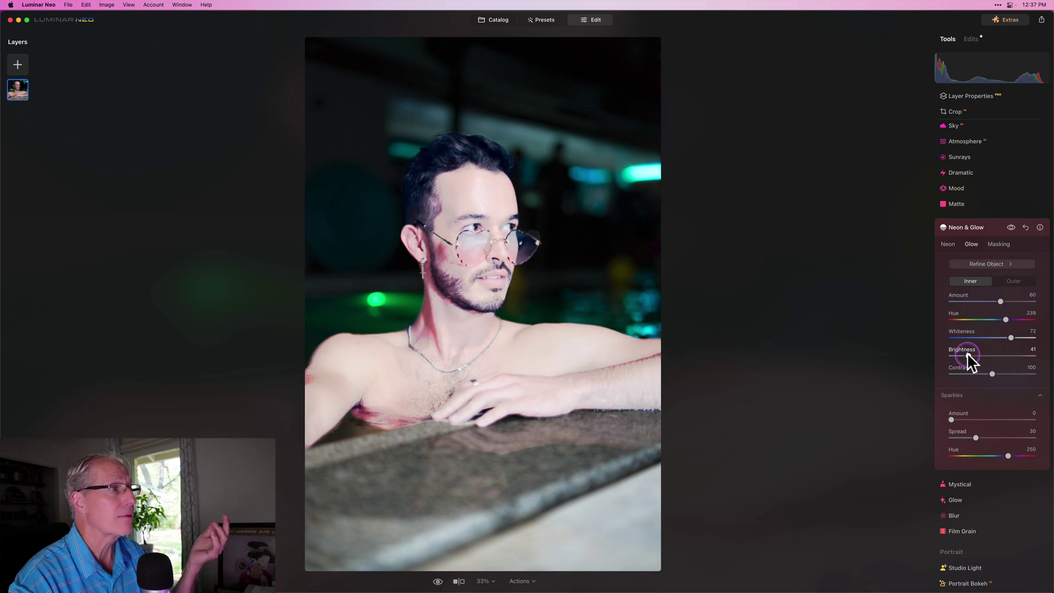
drag(975, 352, 1004, 371)
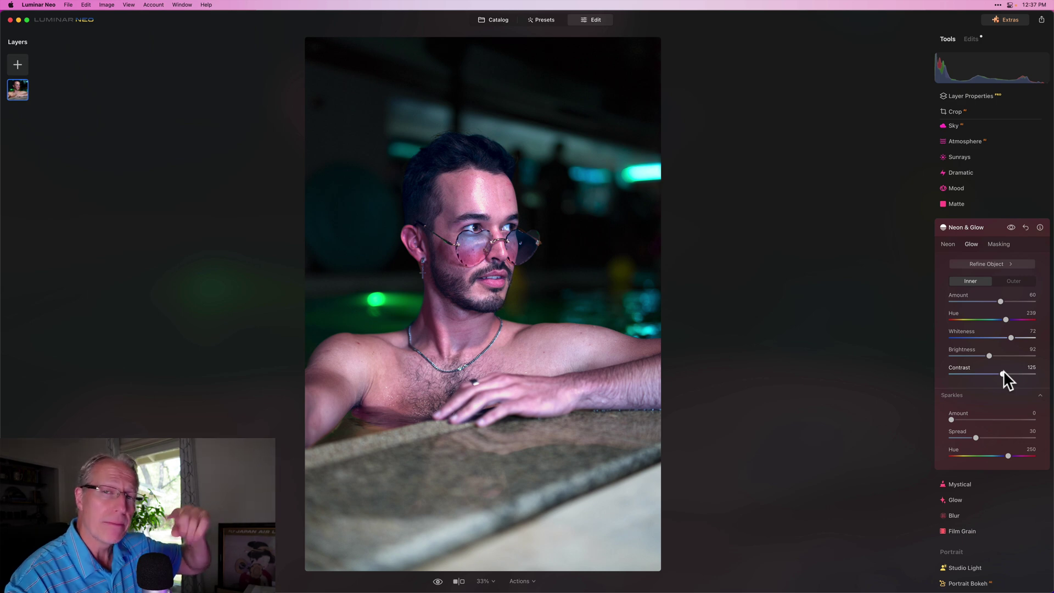
click(986, 355)
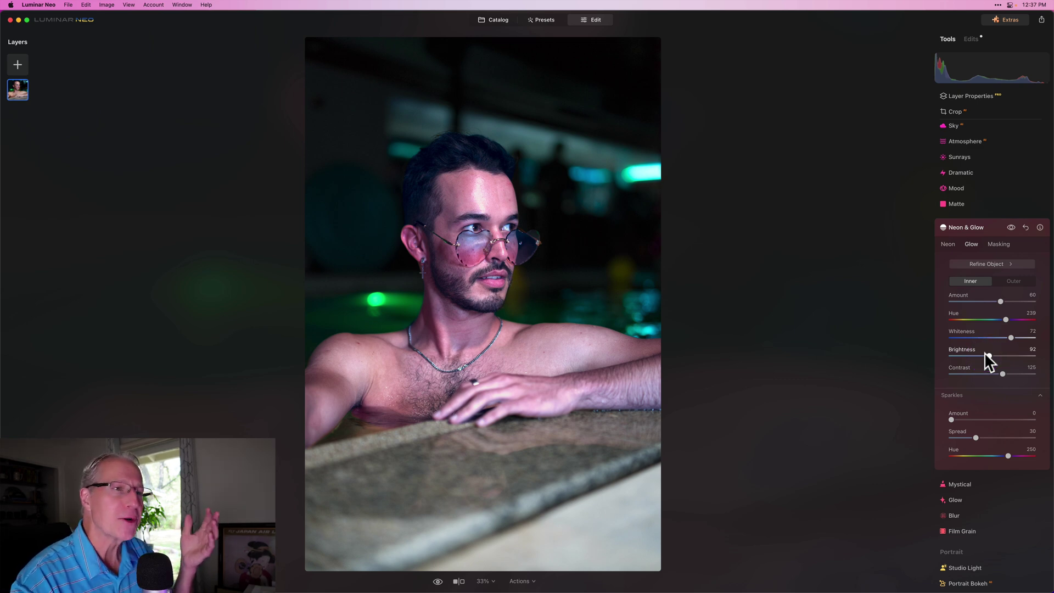
Add Sparkles at Amount 75 and Spread 72 with a blue-violet Hue around 248
click(951, 420)
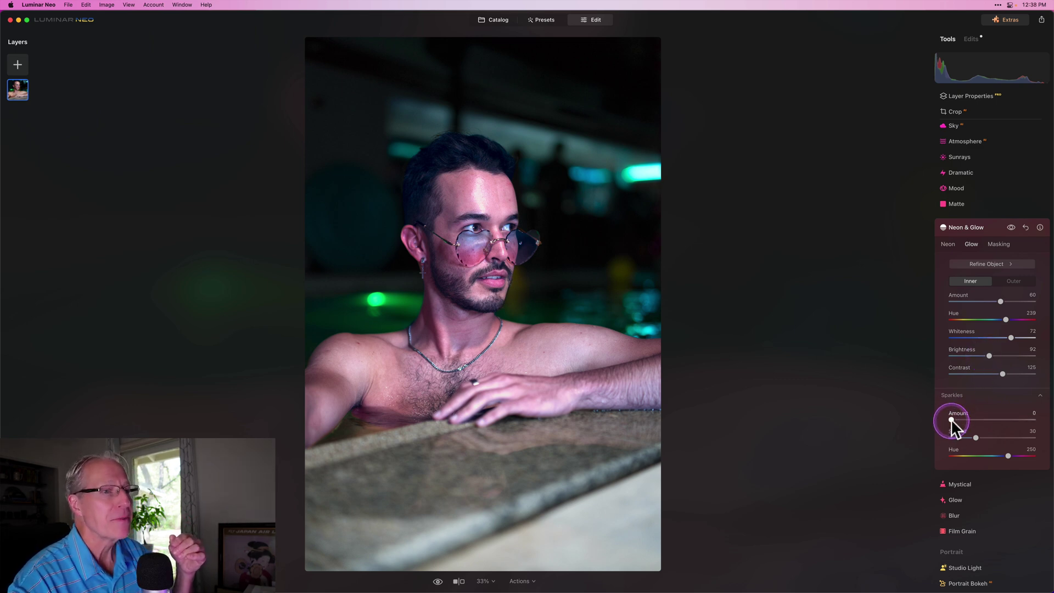
drag(951, 418, 1015, 410)
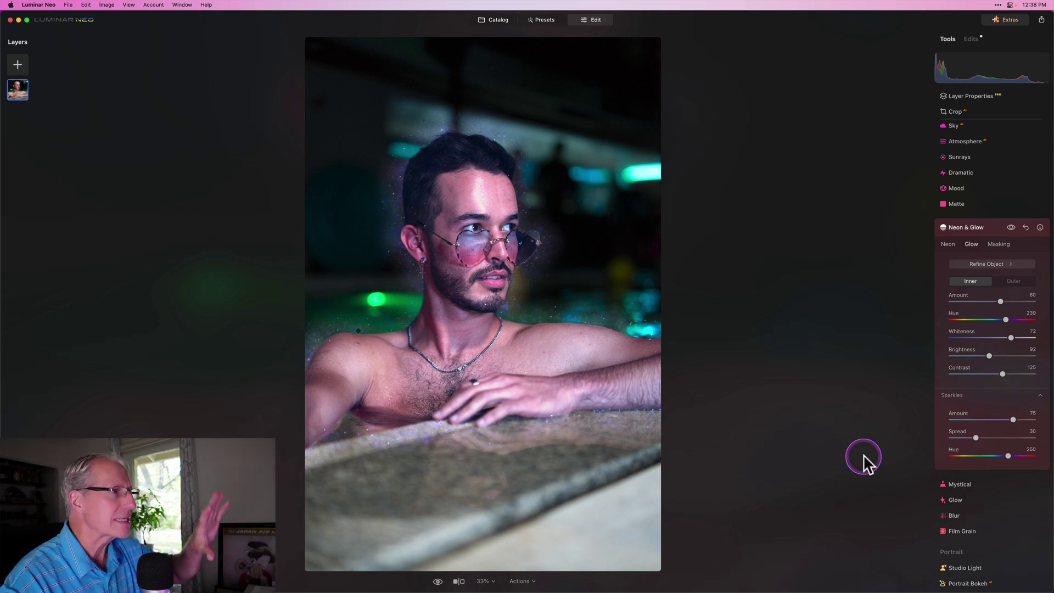
drag(972, 440, 1012, 437)
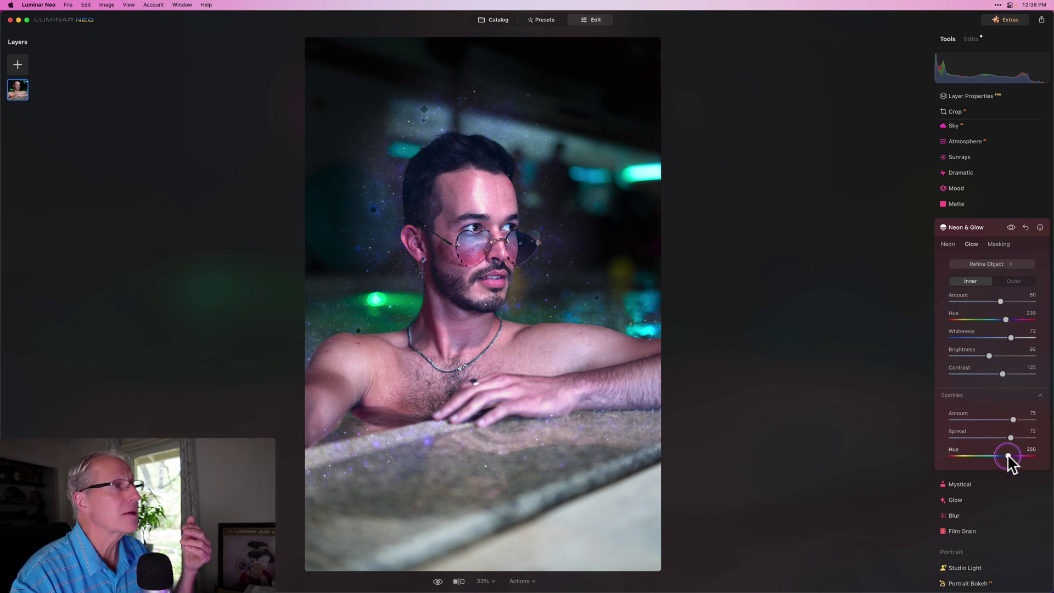
mouse_move(1009, 456)
mouse_down()
mouse_move(952, 443)
mouse_move(990, 440)
mouse_move(1011, 453)
mouse_up()
Compare the effect on and off, then reset Glow to defaults with Amount and Sparkles at 0
click(1011, 228)
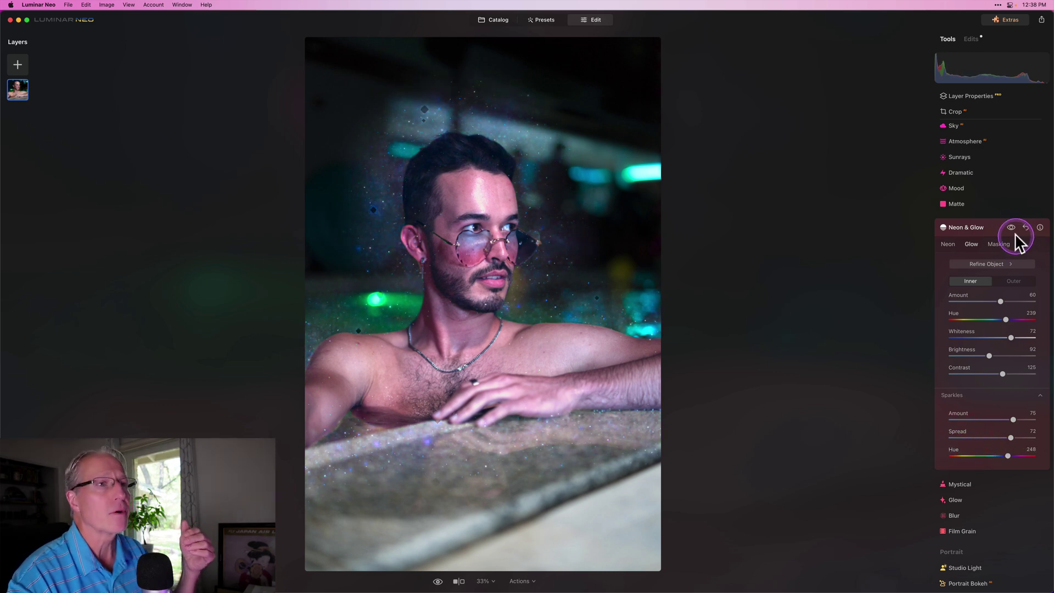
click(1010, 227)
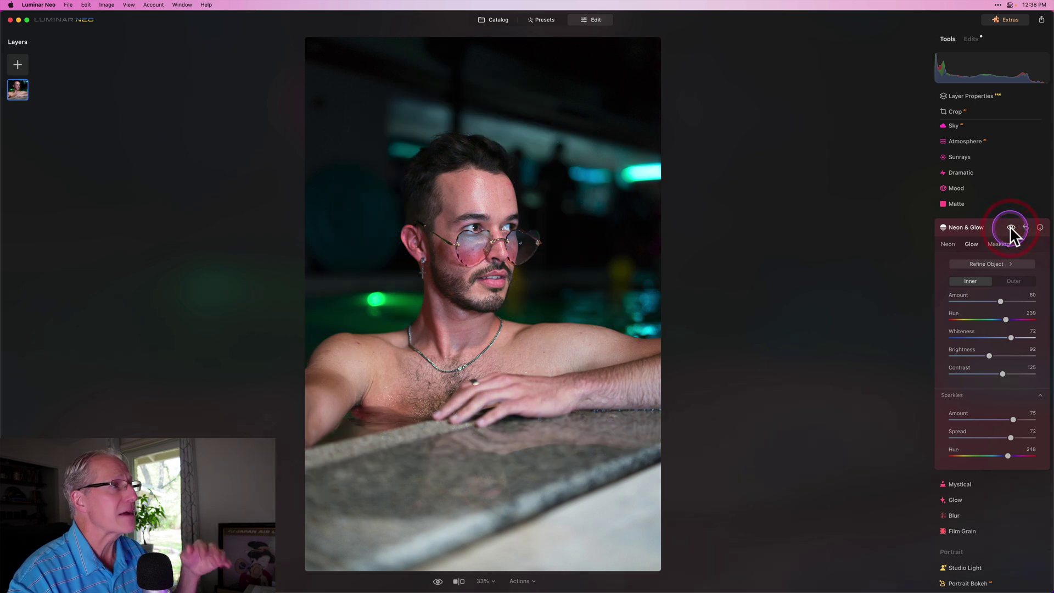
click(997, 274)
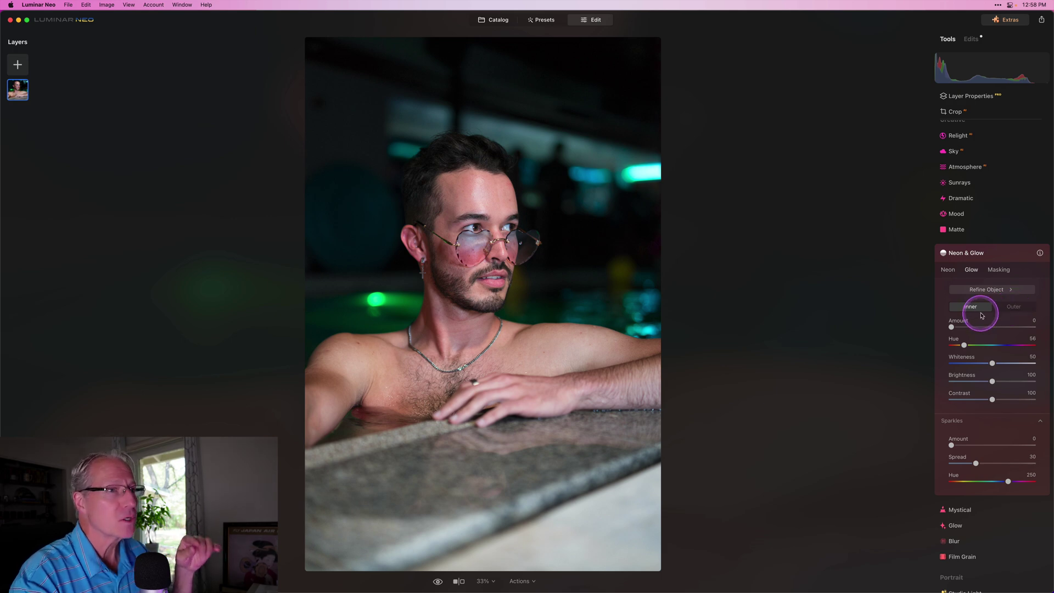
Switch to the Outer glow and raise its Amount to 54 and Size to 29
drag(952, 327, 913, 339)
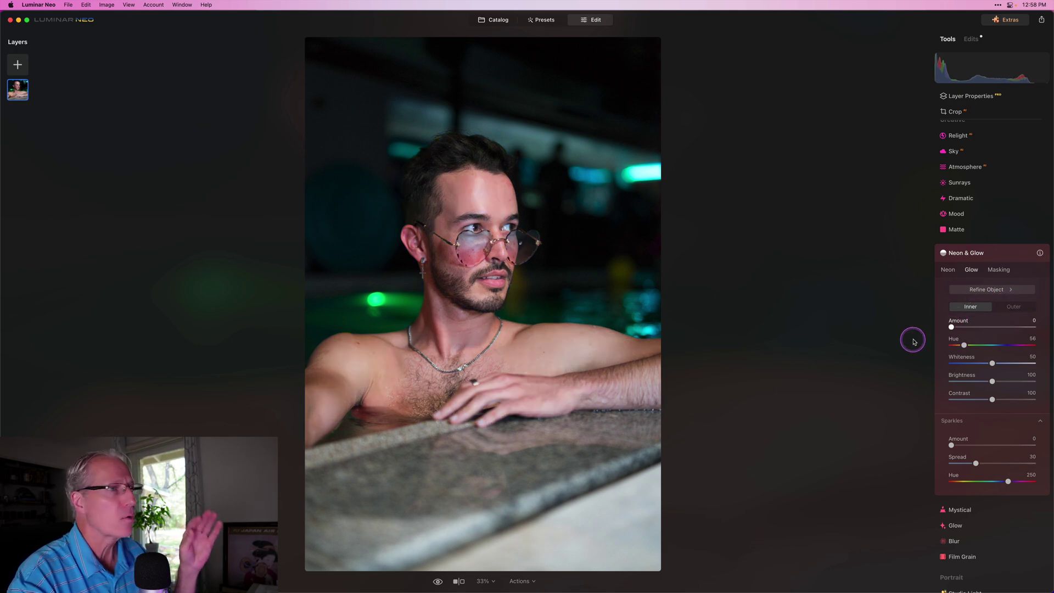
scroll(977, 330, down, 5)
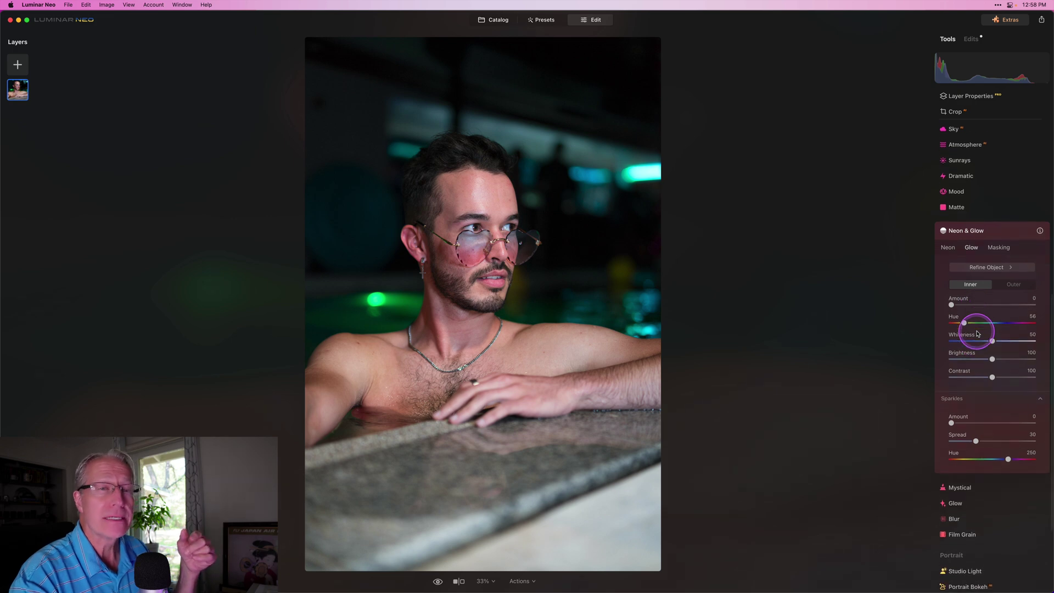
click(1009, 233)
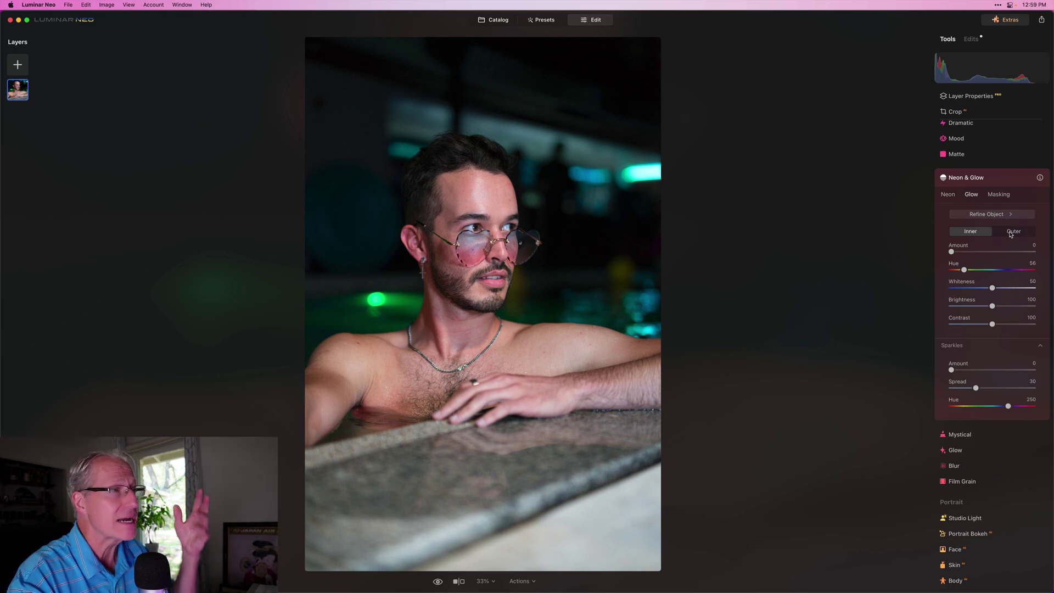
click(1010, 233)
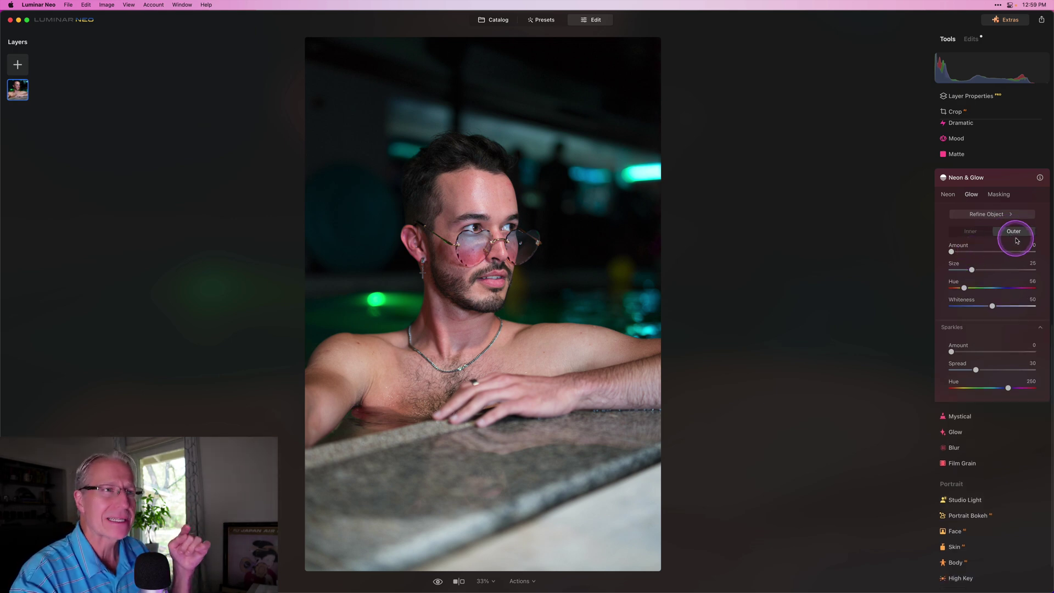
drag(965, 254, 997, 289)
drag(989, 252, 996, 253)
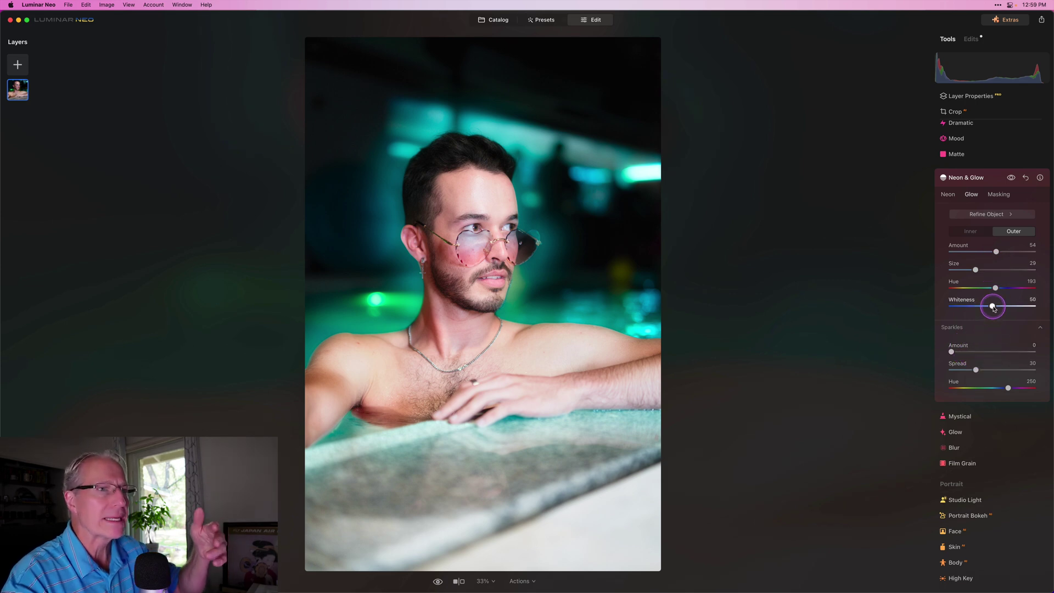
Set the outer glow Hue to 193 and Whiteness to 46, leaving inner glow at 0
mouse_move(995, 309)
mouse_down()
mouse_move(974, 309)
mouse_move(1006, 310)
mouse_move(990, 308)
mouse_up()
click(1020, 236)
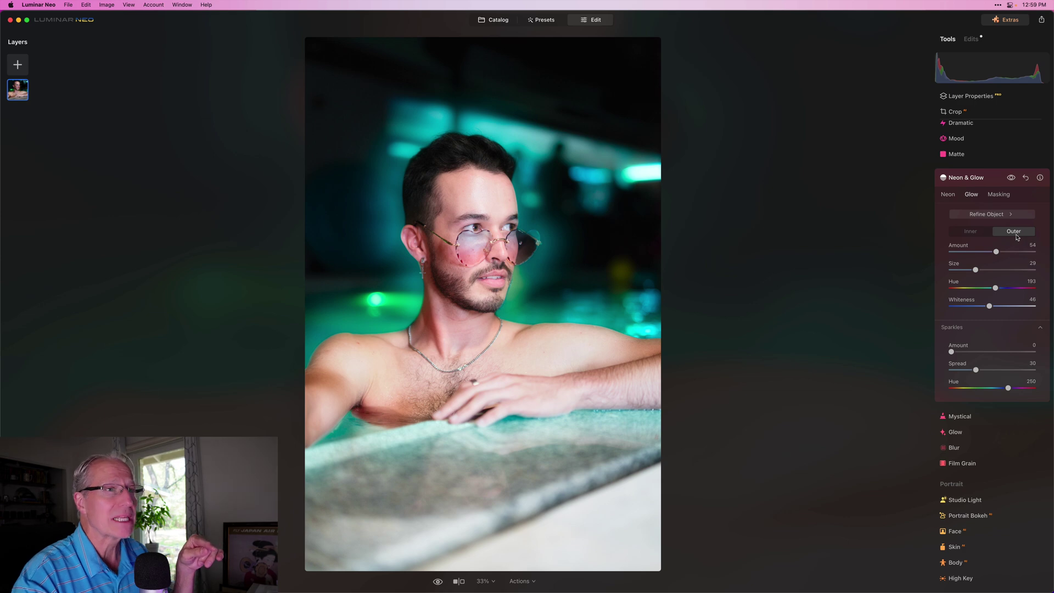
click(972, 233)
drag(971, 258, 943, 256)
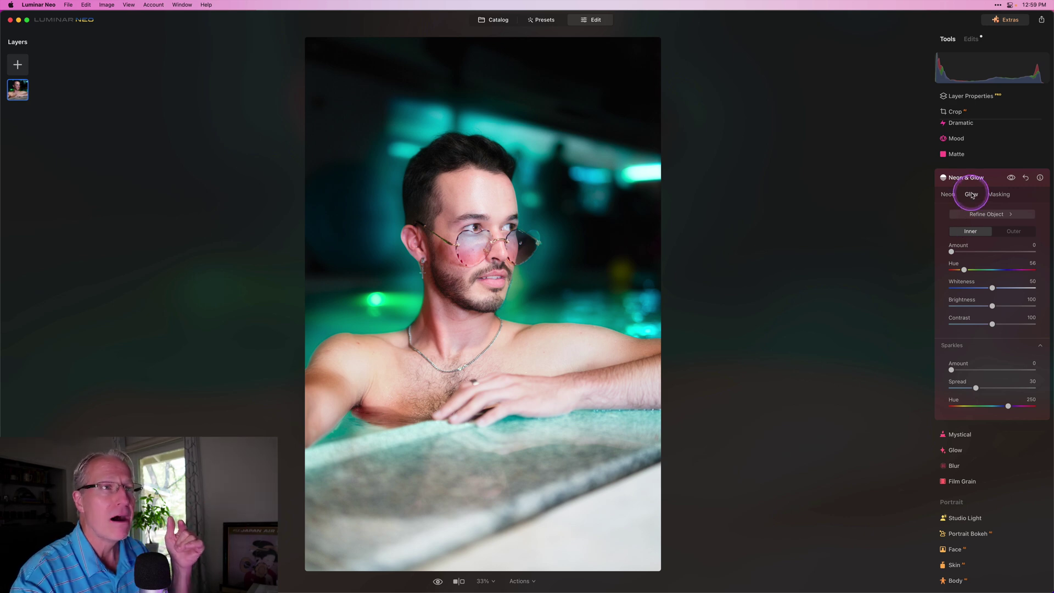
Open the Blue Swallow Motel neon-sign photo and show its edited, vivid version
click(950, 195)
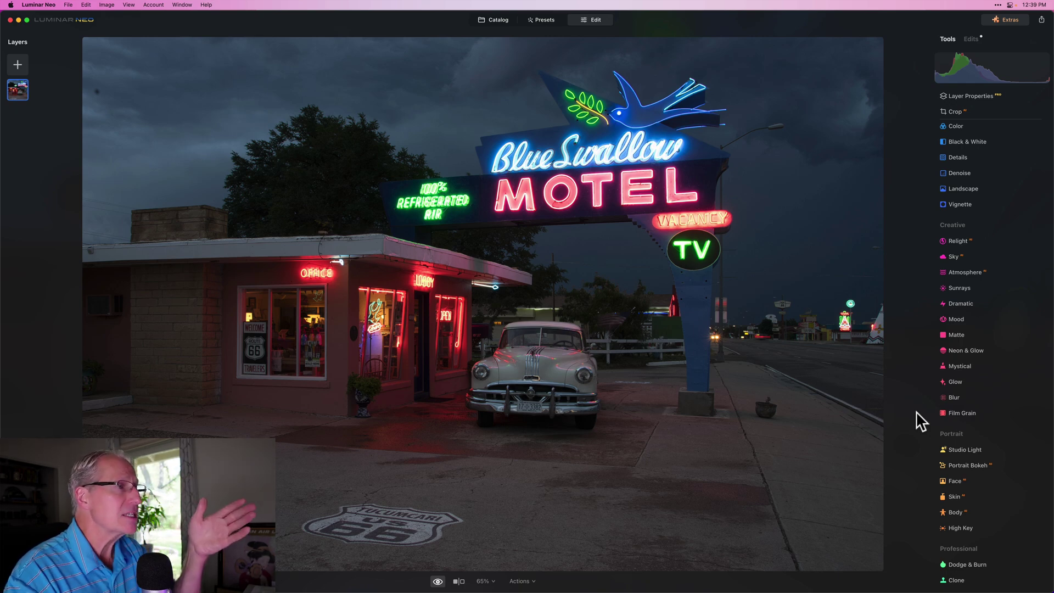
key(backslash)
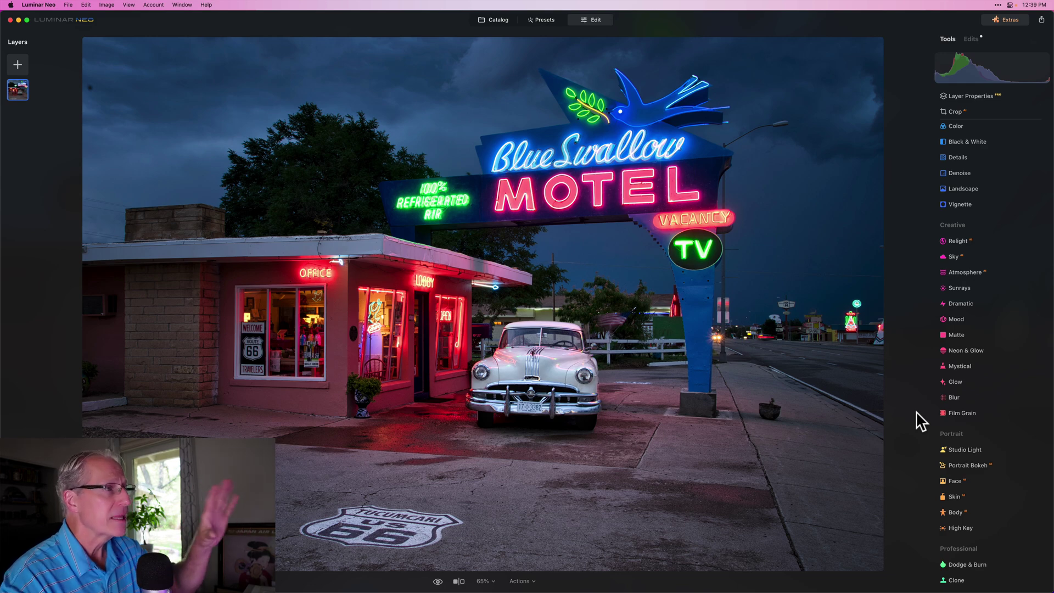
Give the motel sign an Inner glow at Amount 70 with a blue Hue of 252
click(967, 427)
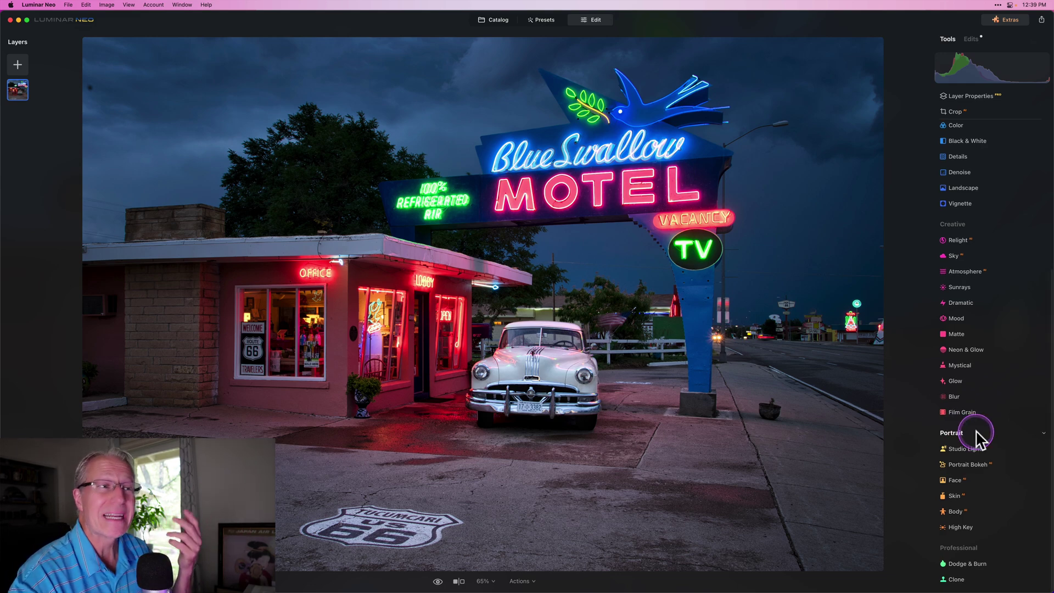
click(978, 351)
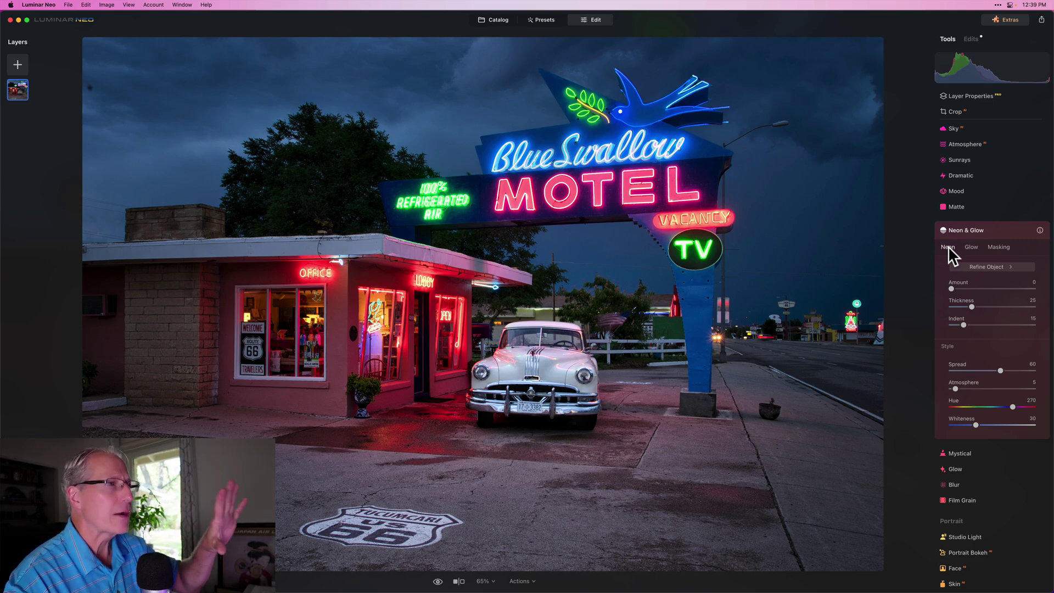
click(969, 247)
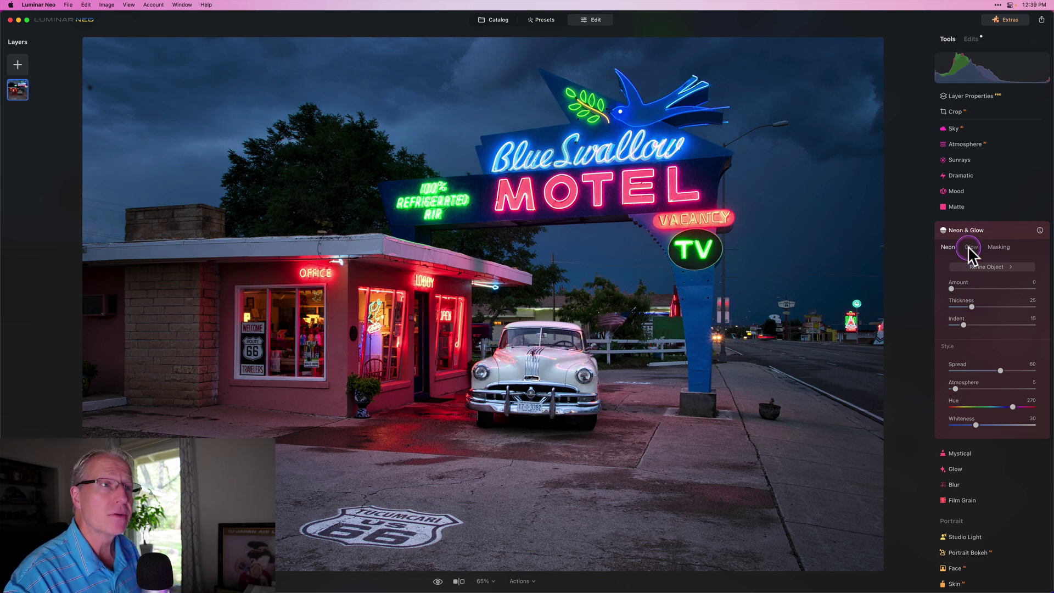
drag(956, 300, 978, 301)
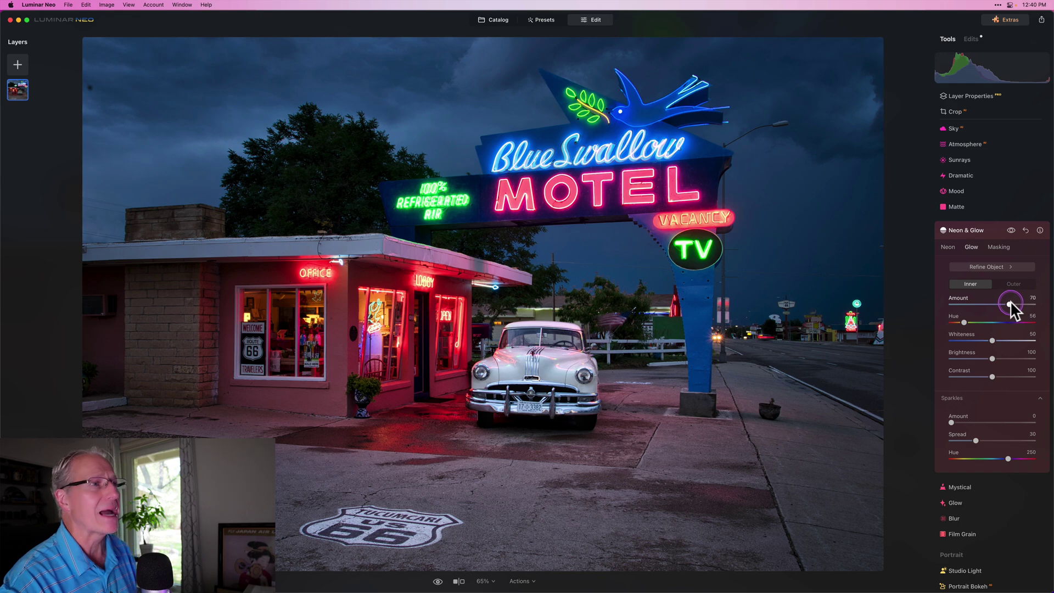
click(1011, 230)
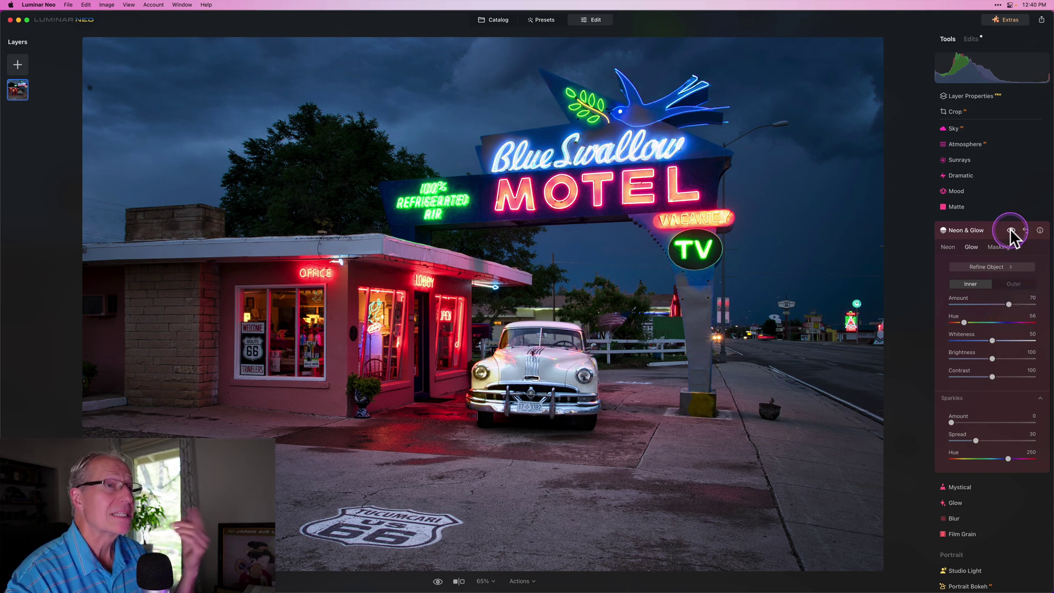
click(964, 322)
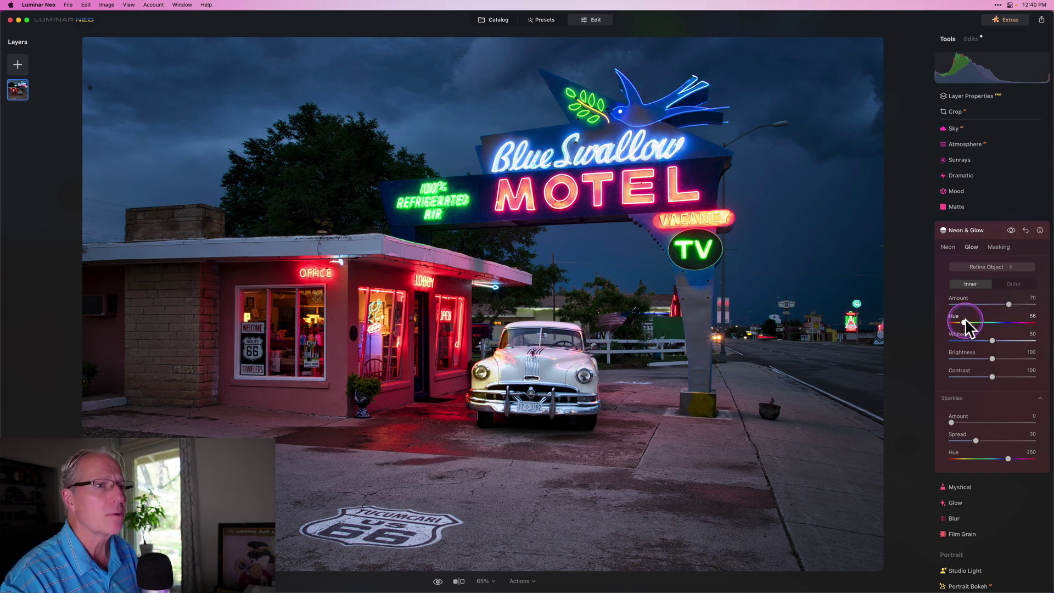
drag(964, 323, 1011, 321)
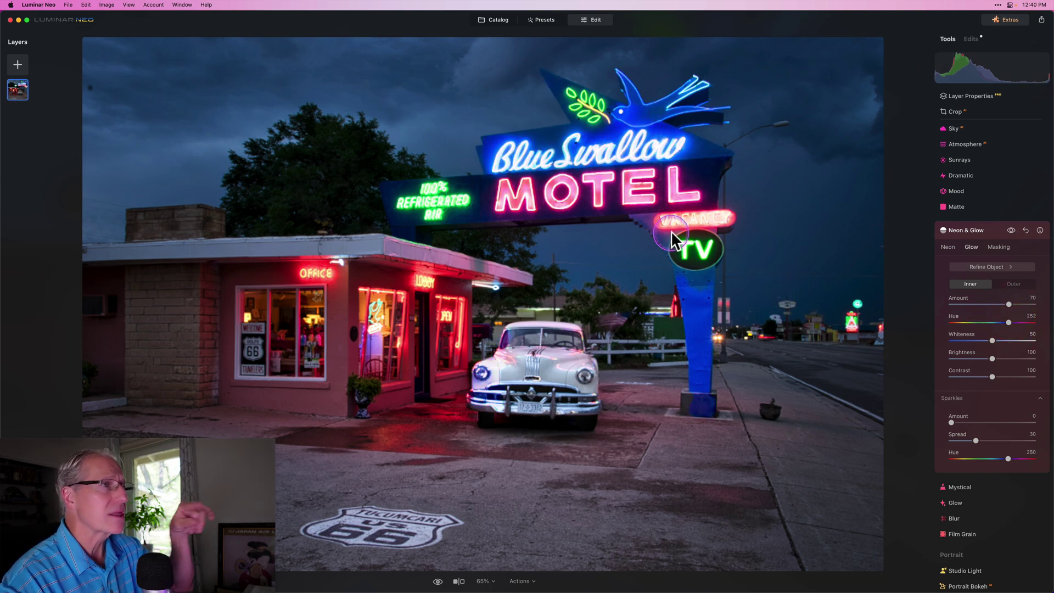
Paint the TV pole, car, LOBBY sign and window neon into the glow area with a size-52 brush
click(990, 264)
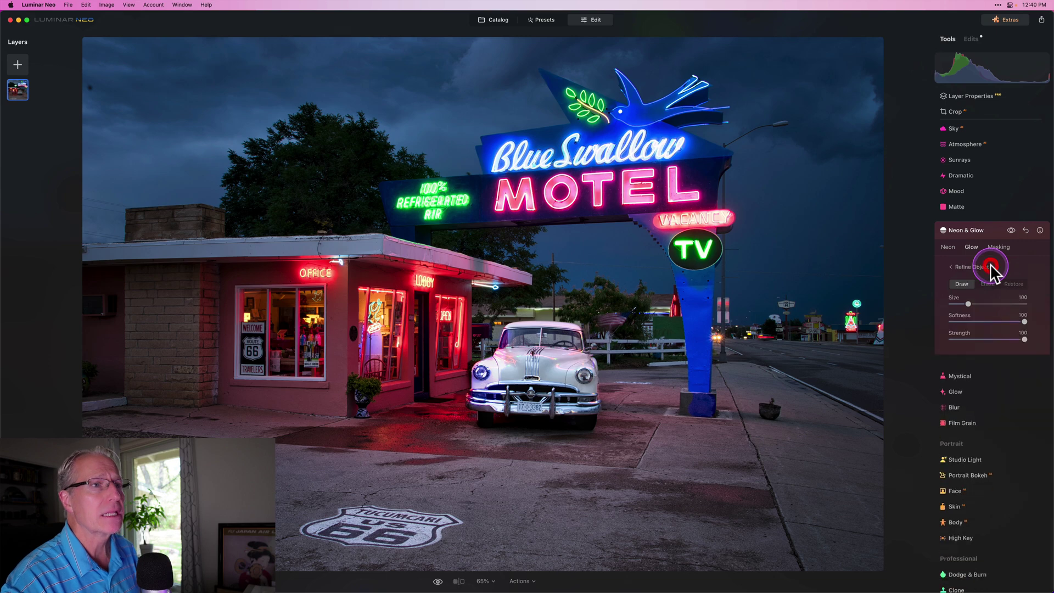
click(969, 279)
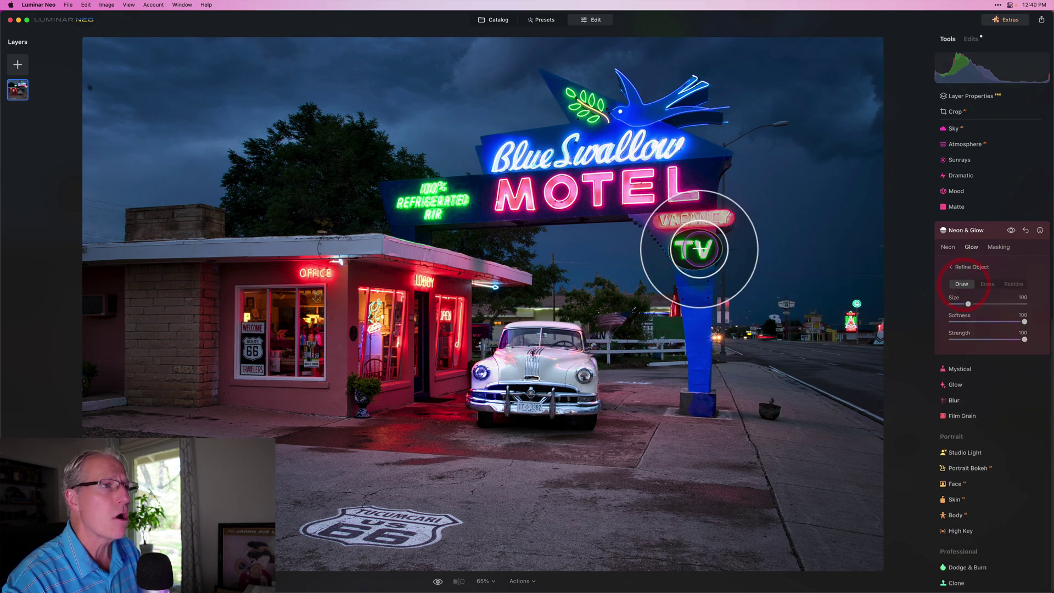
mouse_move(698, 296)
mouse_down()
mouse_move(709, 180)
mouse_move(678, 178)
mouse_move(695, 171)
mouse_move(651, 149)
mouse_move(633, 120)
mouse_move(671, 106)
mouse_move(624, 122)
mouse_move(573, 101)
mouse_move(590, 143)
mouse_move(521, 148)
mouse_move(680, 166)
mouse_move(661, 210)
mouse_move(643, 204)
mouse_move(665, 221)
mouse_move(568, 194)
mouse_move(412, 203)
mouse_move(471, 206)
mouse_move(508, 197)
mouse_move(416, 200)
mouse_move(567, 183)
mouse_move(550, 164)
mouse_move(602, 136)
mouse_move(564, 203)
mouse_move(640, 192)
mouse_up()
mouse_move(540, 369)
mouse_down()
mouse_move(522, 369)
mouse_move(529, 329)
mouse_move(576, 375)
mouse_move(546, 369)
mouse_move(565, 377)
mouse_move(514, 395)
mouse_move(553, 385)
mouse_move(513, 388)
mouse_move(503, 377)
mouse_move(522, 337)
mouse_move(527, 385)
mouse_up()
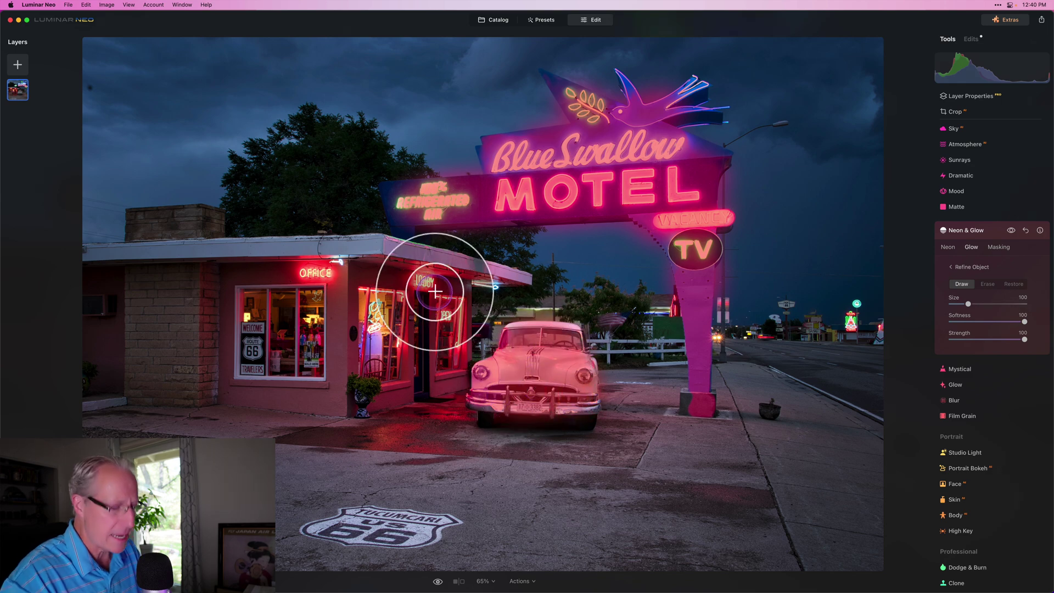
key(bracketleft)
key(bracketleft)
key(bracketleft)
key(bracketleft)
key(bracketleft)
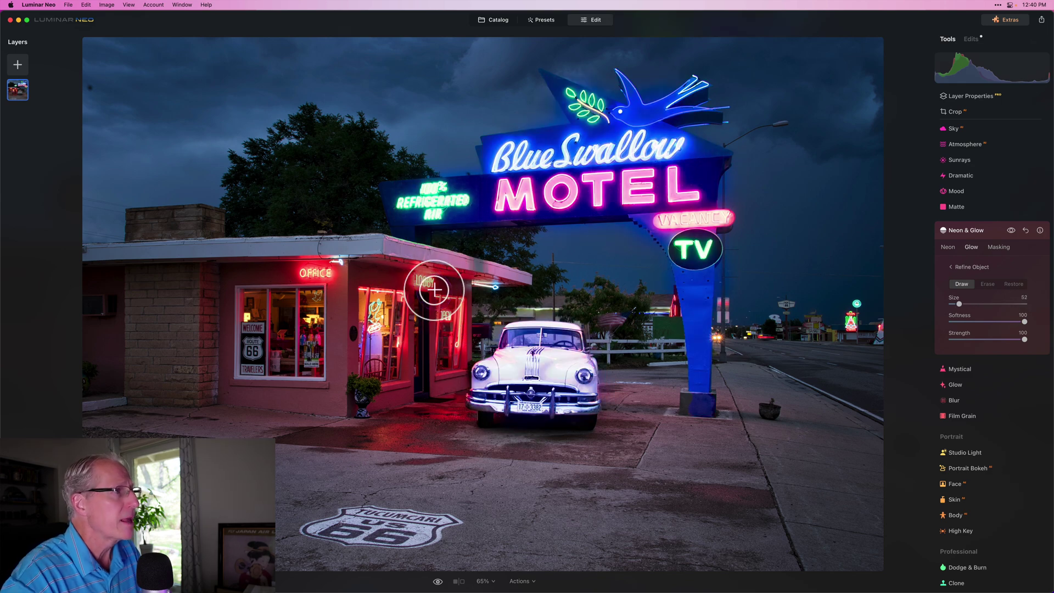
mouse_move(418, 280)
mouse_down()
mouse_move(435, 278)
mouse_move(423, 278)
mouse_up()
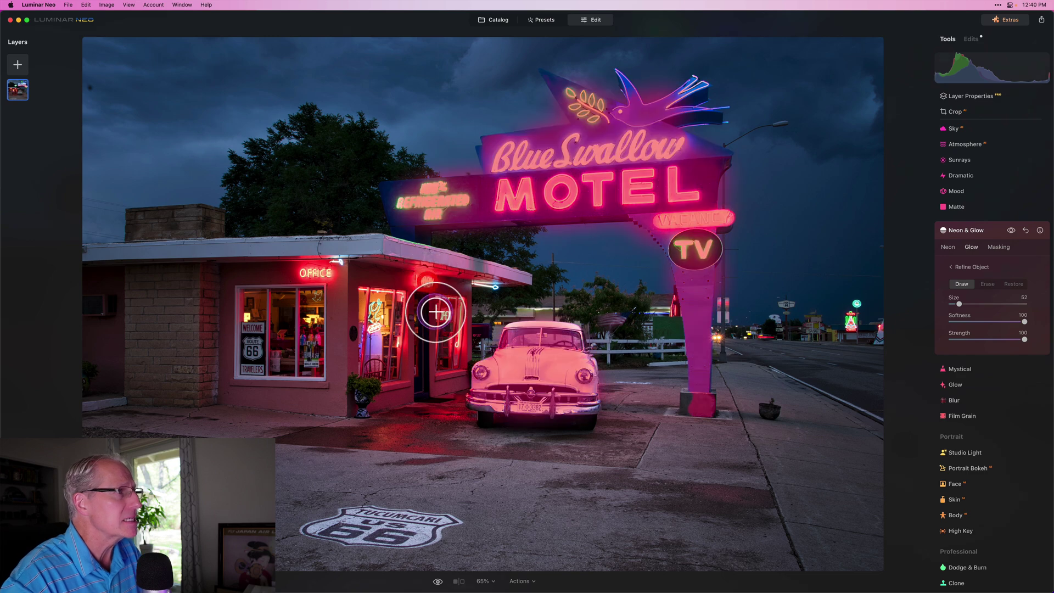
mouse_move(445, 317)
mouse_down()
mouse_move(392, 316)
mouse_move(381, 306)
mouse_move(377, 333)
mouse_move(377, 294)
mouse_move(369, 330)
mouse_up()
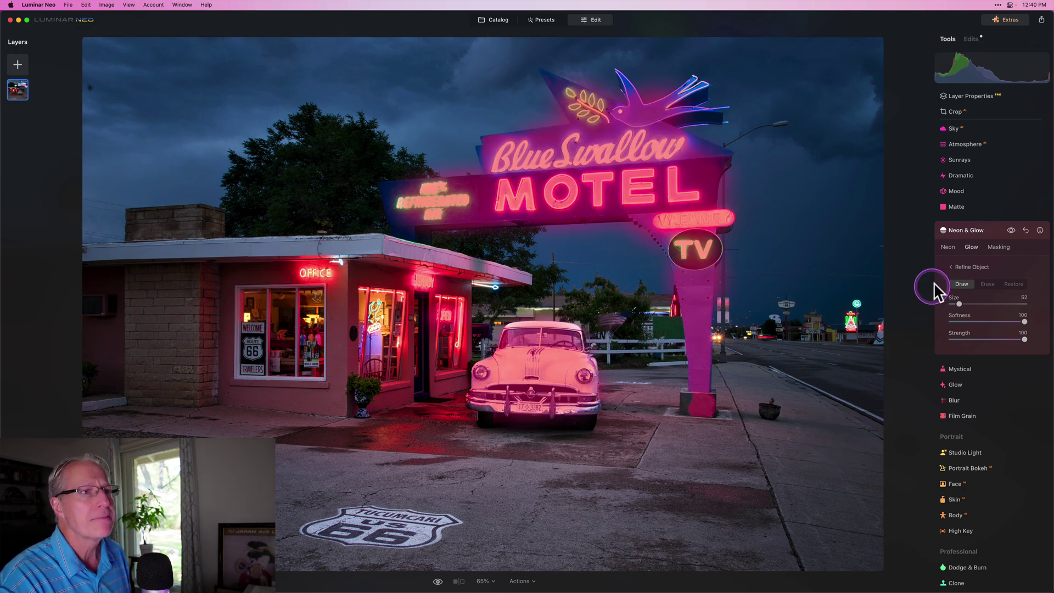
Leave Refine Object and set the inner glow to Amount 53, Hue 236, Whiteness 62
click(952, 266)
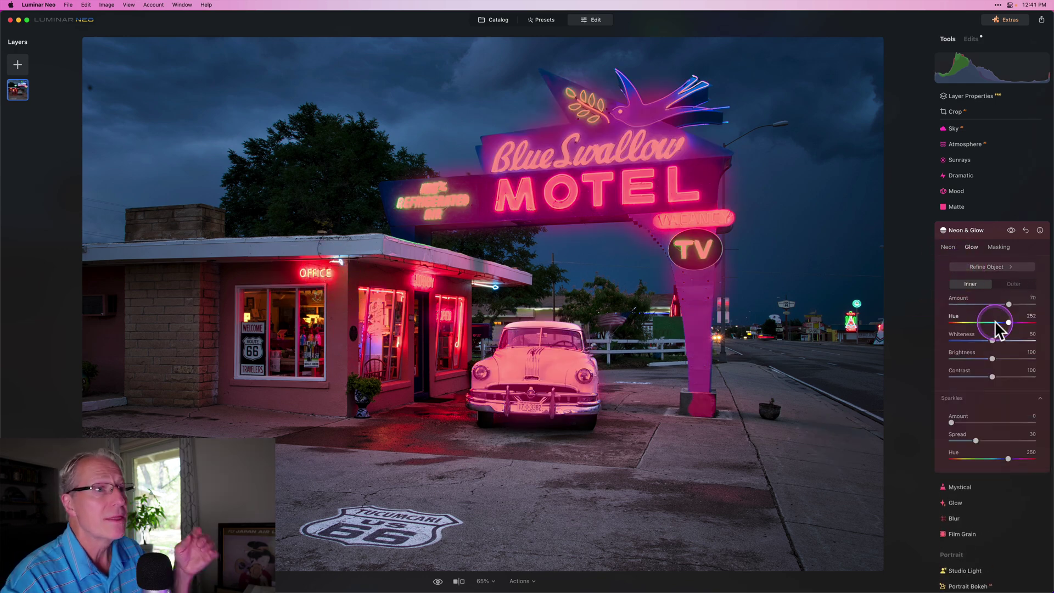
click(977, 287)
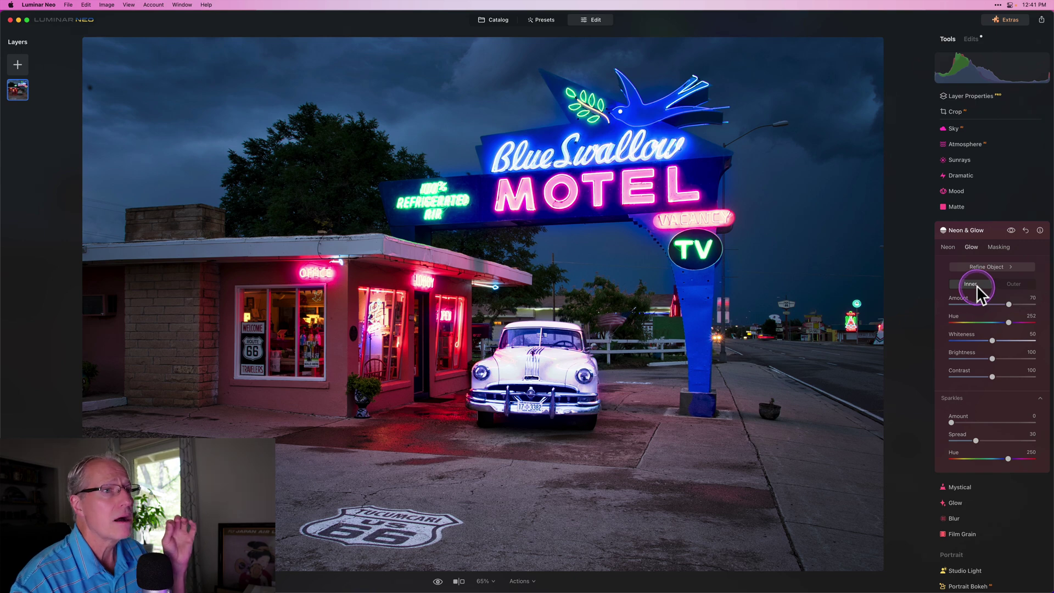
click(997, 315)
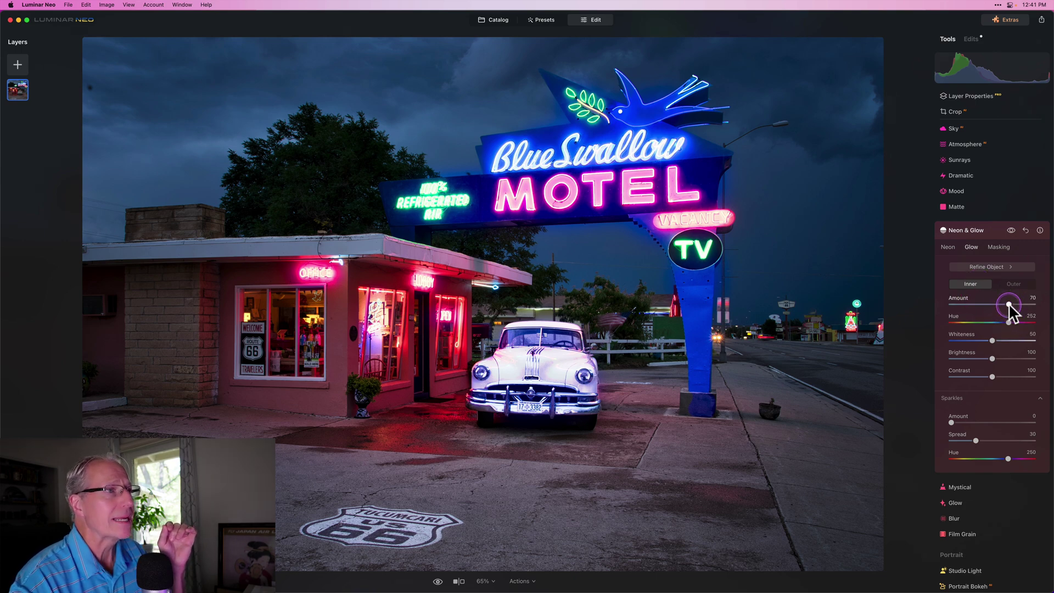
drag(1009, 305, 1000, 305)
click(1009, 320)
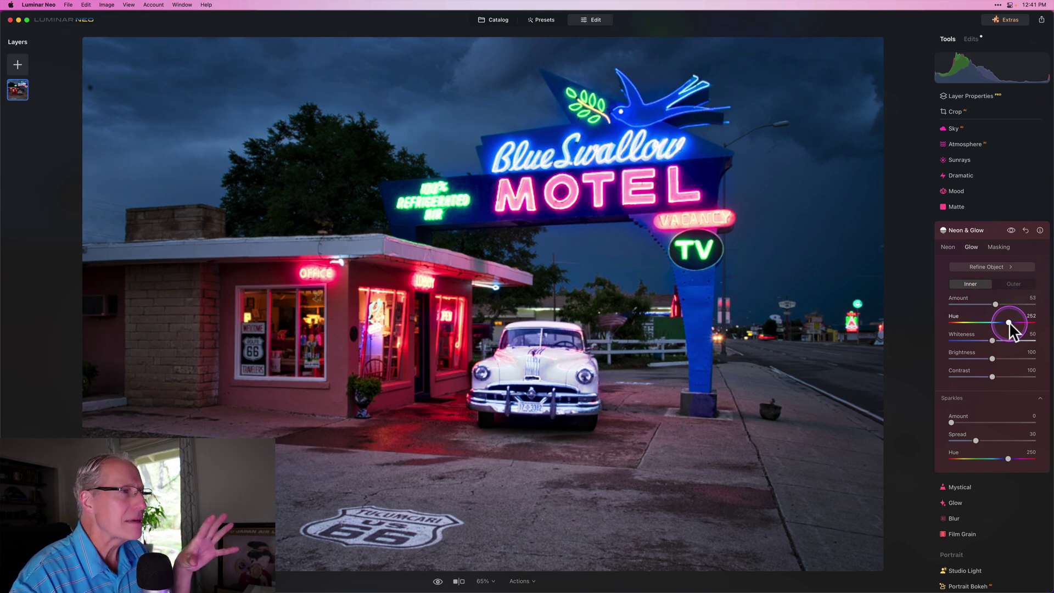
drag(1010, 322, 1006, 322)
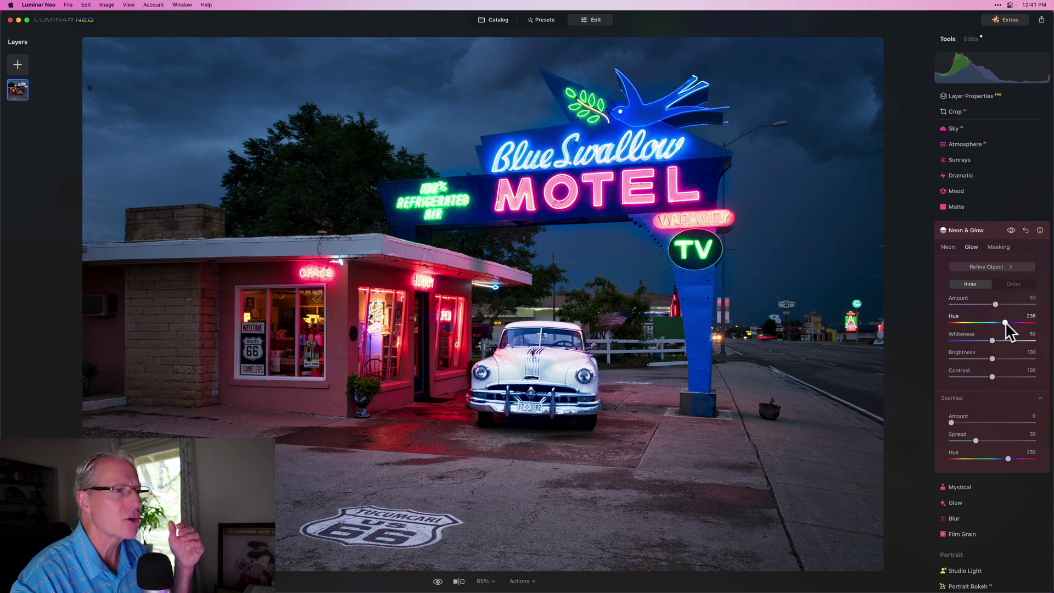
click(992, 341)
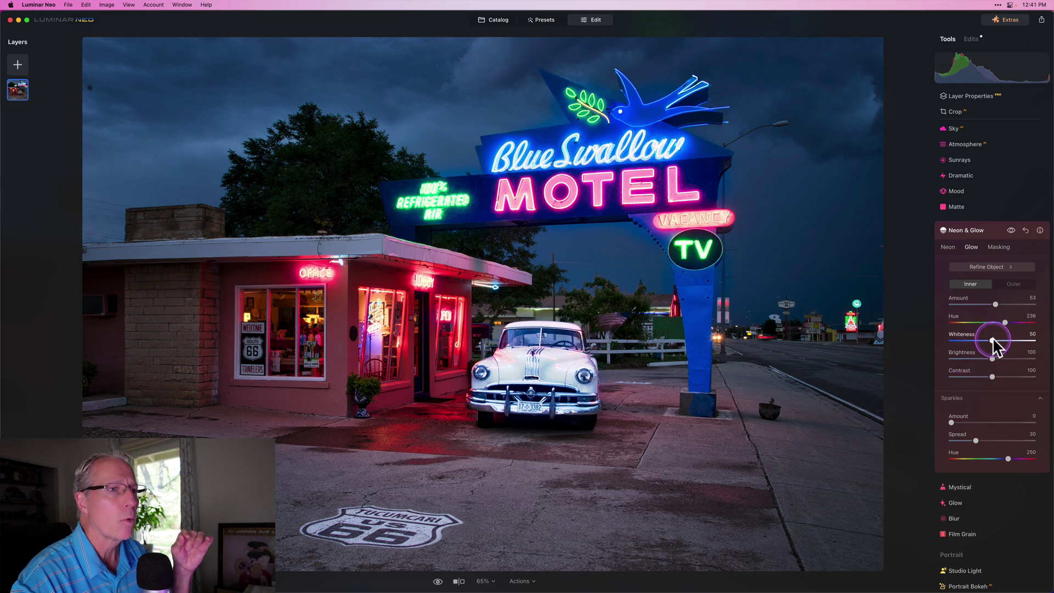
mouse_move(993, 341)
mouse_down()
mouse_move(982, 341)
mouse_move(1003, 339)
mouse_move(1001, 358)
mouse_up()
Ease the inner glow to Amount 41, Whiteness 56, Brightness 106, comparing with Neon & Glow toggled off
click(1012, 230)
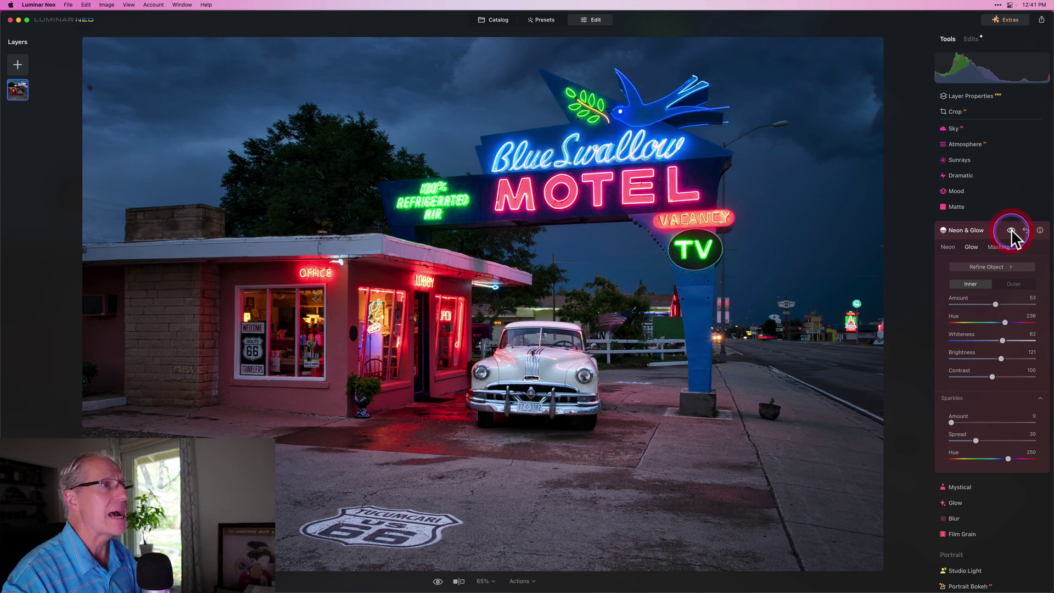
click(1011, 230)
drag(995, 304, 985, 304)
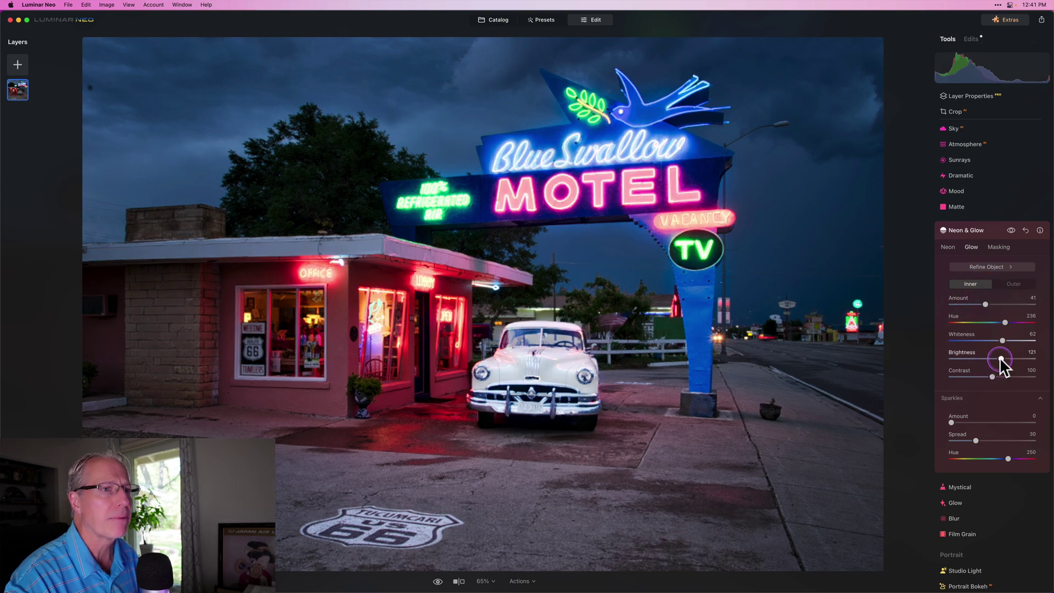
drag(1000, 358, 997, 341)
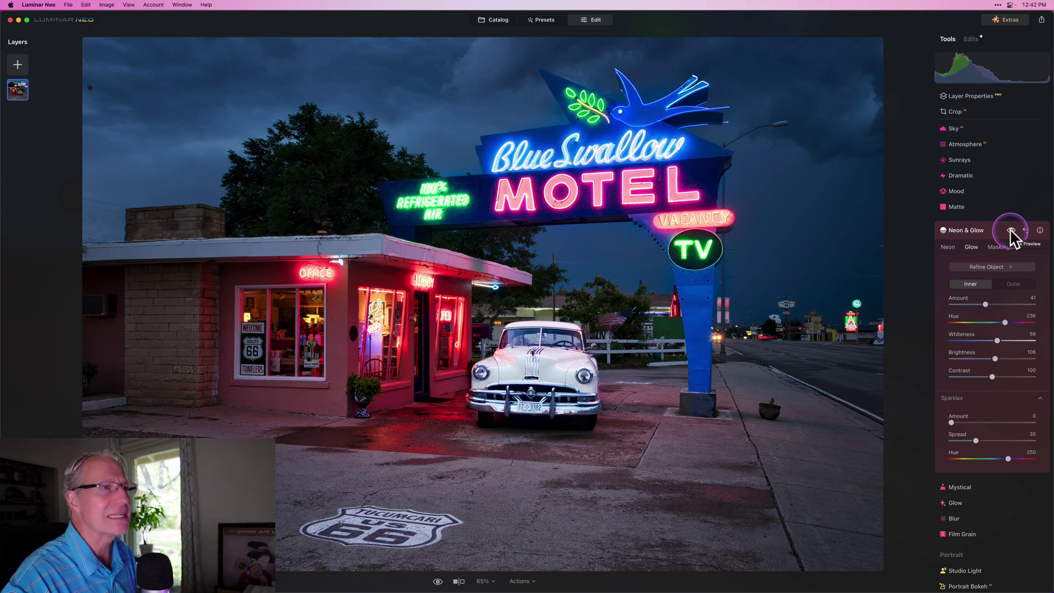
click(1009, 229)
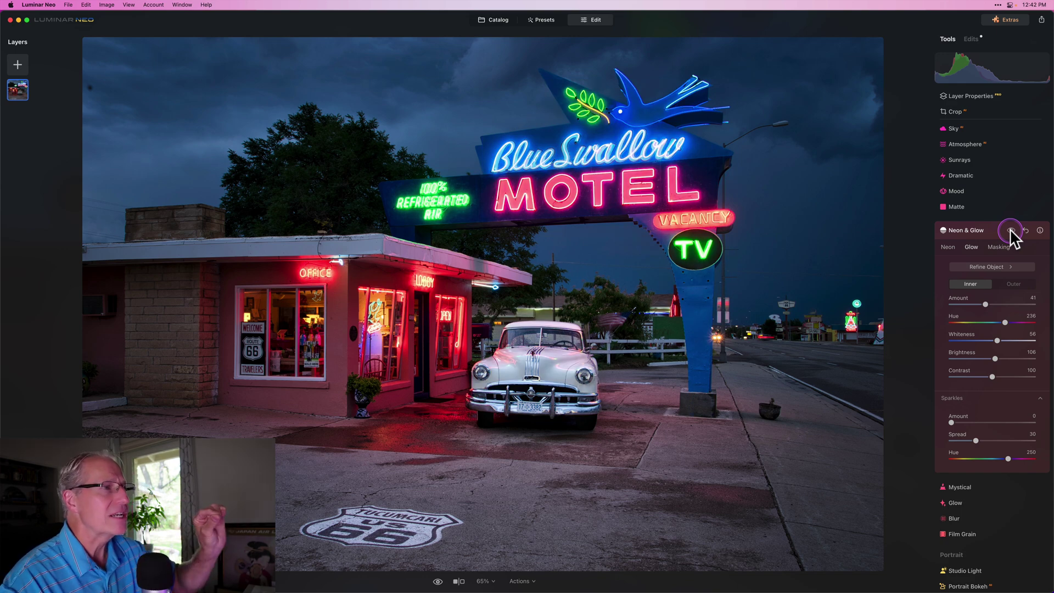
click(1010, 228)
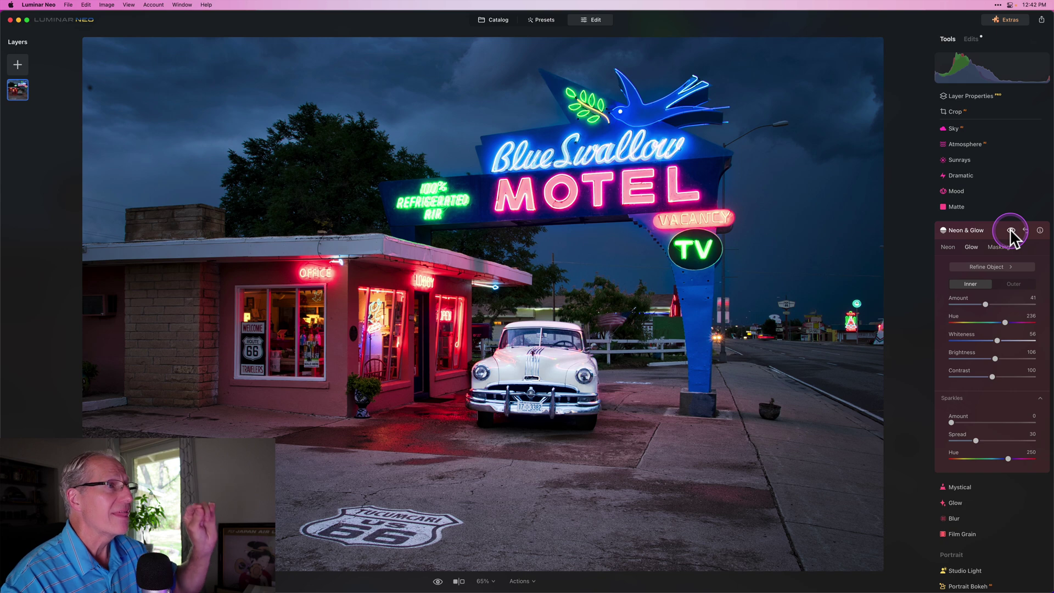